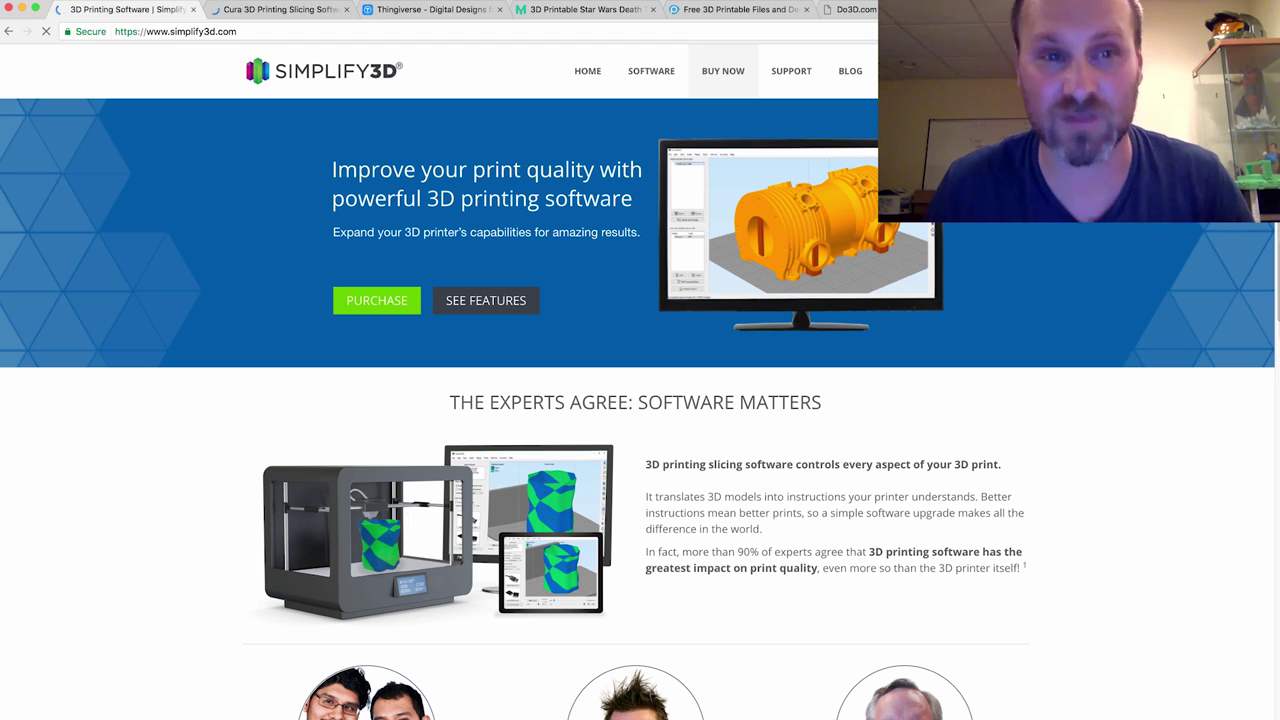
- Browse the Cura software page and the Thingiverse, MyMiniFactory and Do3D model sites, ending at MyMiniFactory's popular objects
{"action": "left_click", "coordinate": [278, 9]}
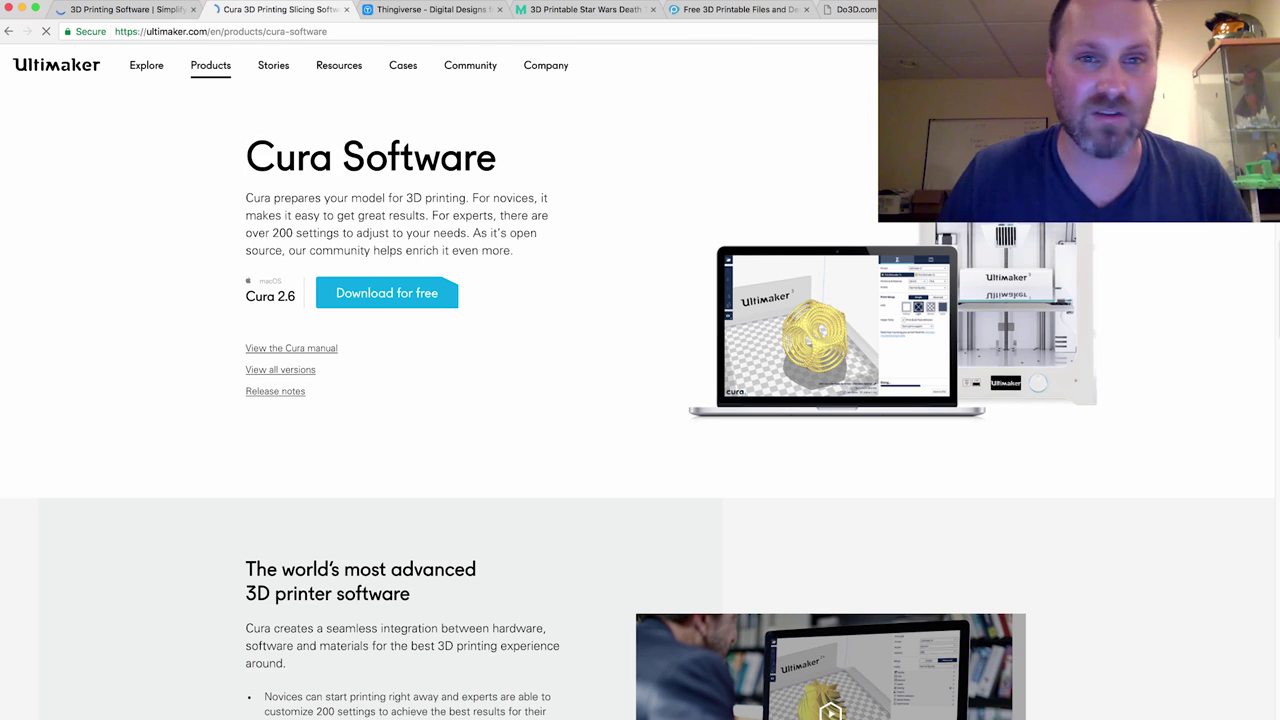
{"action": "mouse_move", "coordinate": [273, 65]}
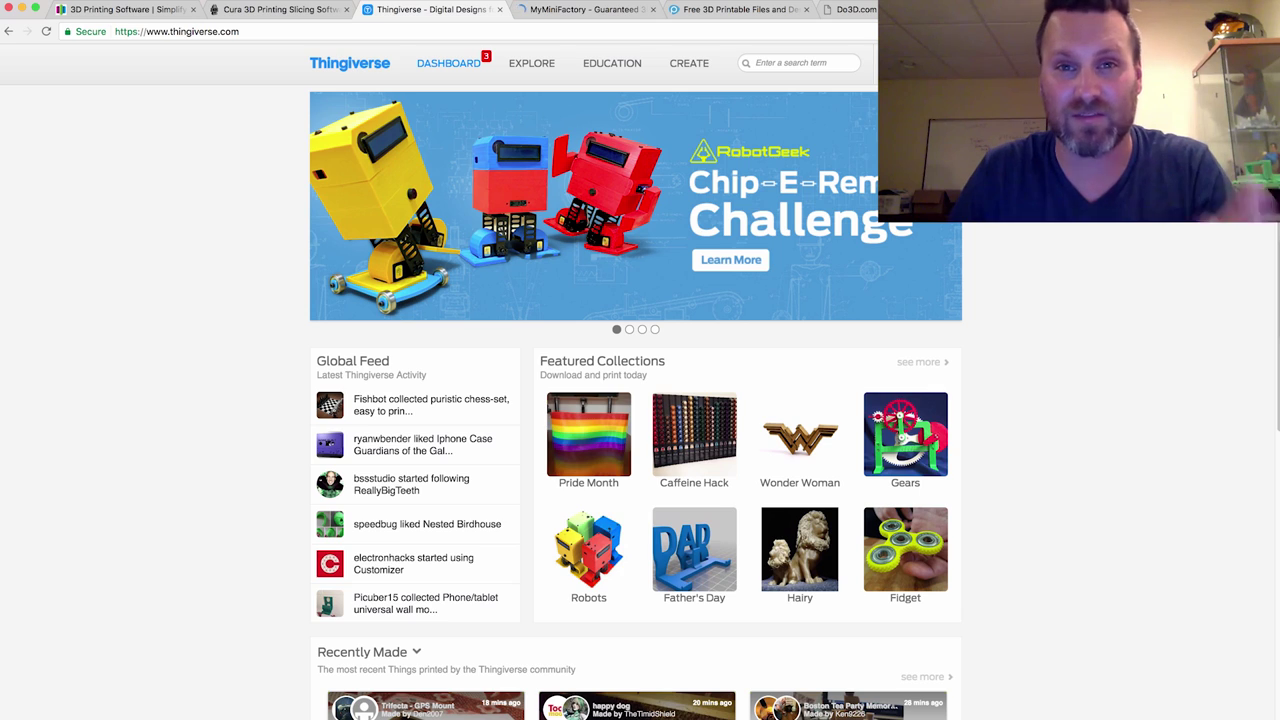
{"action": "key", "text": "ctrl+Tab"}
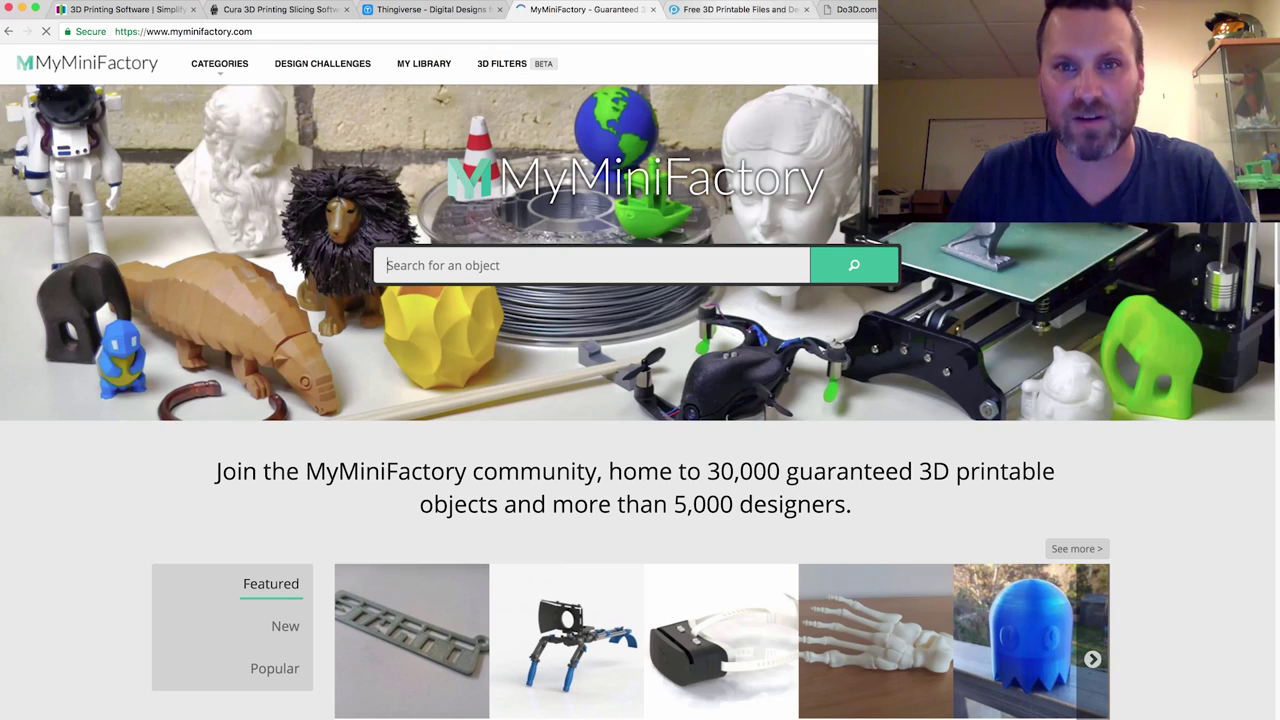
{"action": "key", "text": "ctrl+Tab"}
{"action": "key", "text": "ctrl+Tab"}
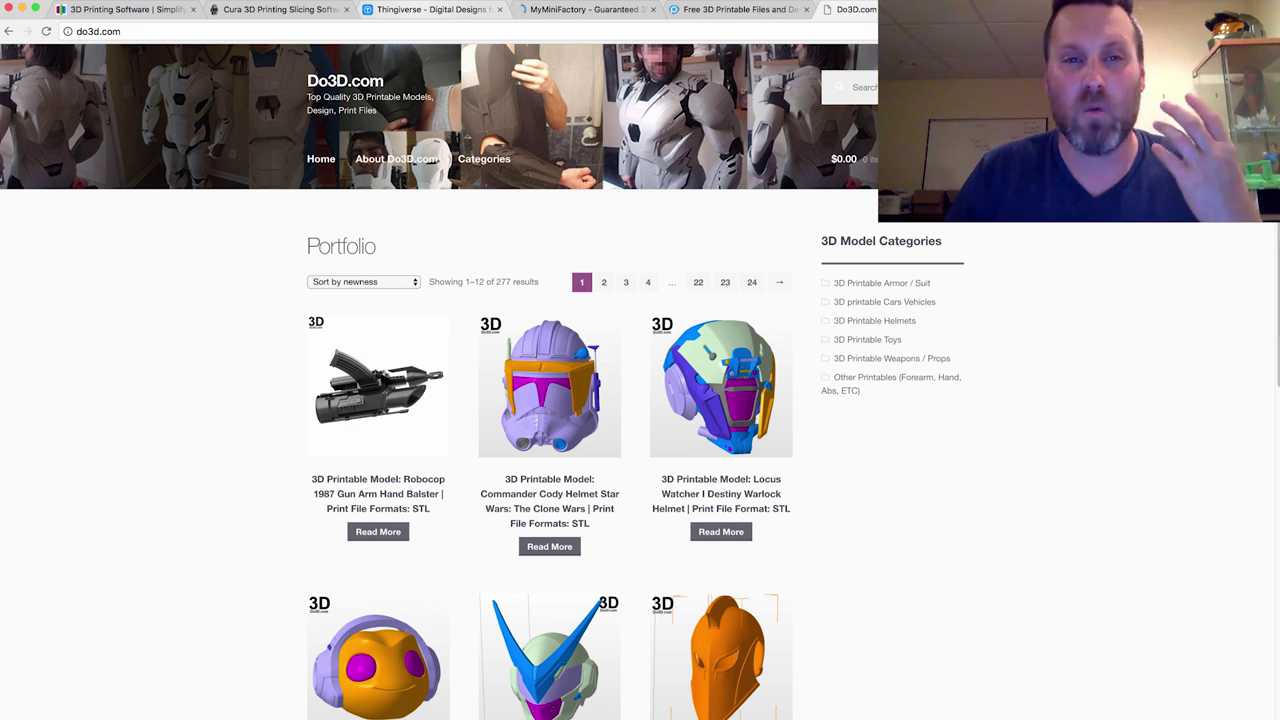
{"action": "left_click", "coordinate": [576, 9]}
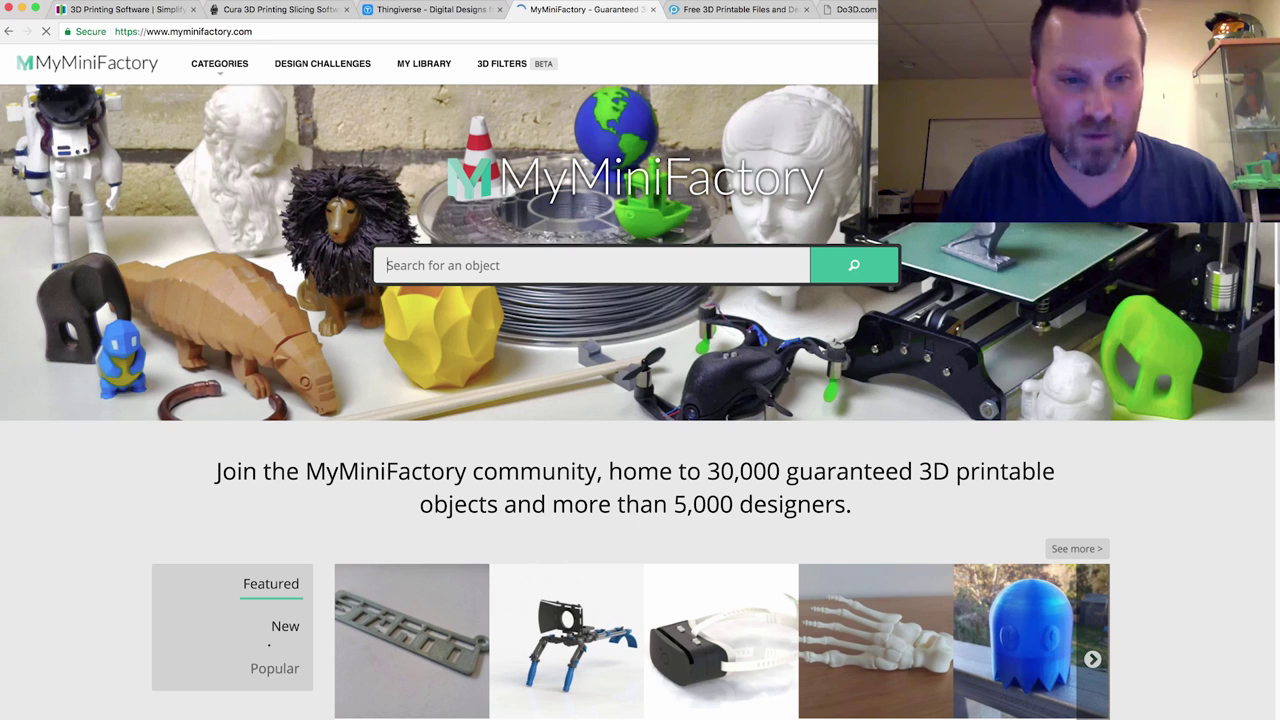
{"action": "left_click", "coordinate": [274, 668]}
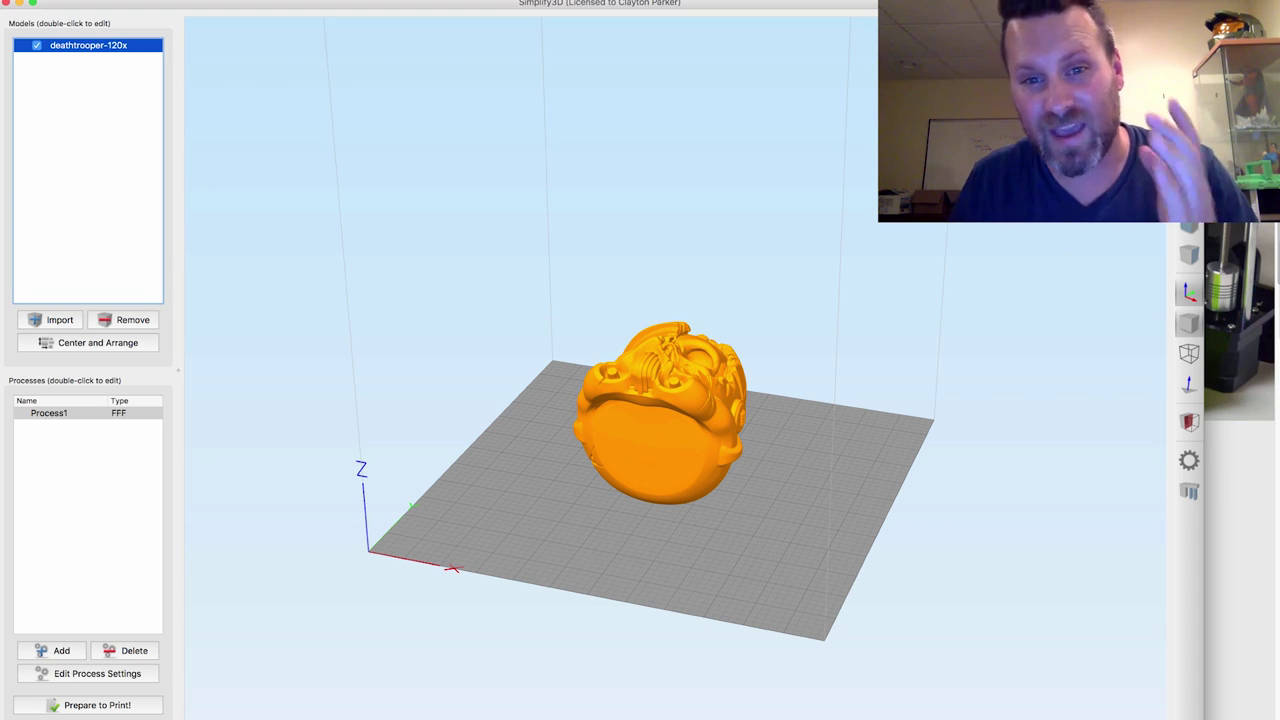
- In Simplify3D, view the deathtrooper-120x model from several sides and look through the printer profiles available for Process1
{"action": "left_click_drag", "start_coordinate": [700, 450], "coordinate": [520, 440]}
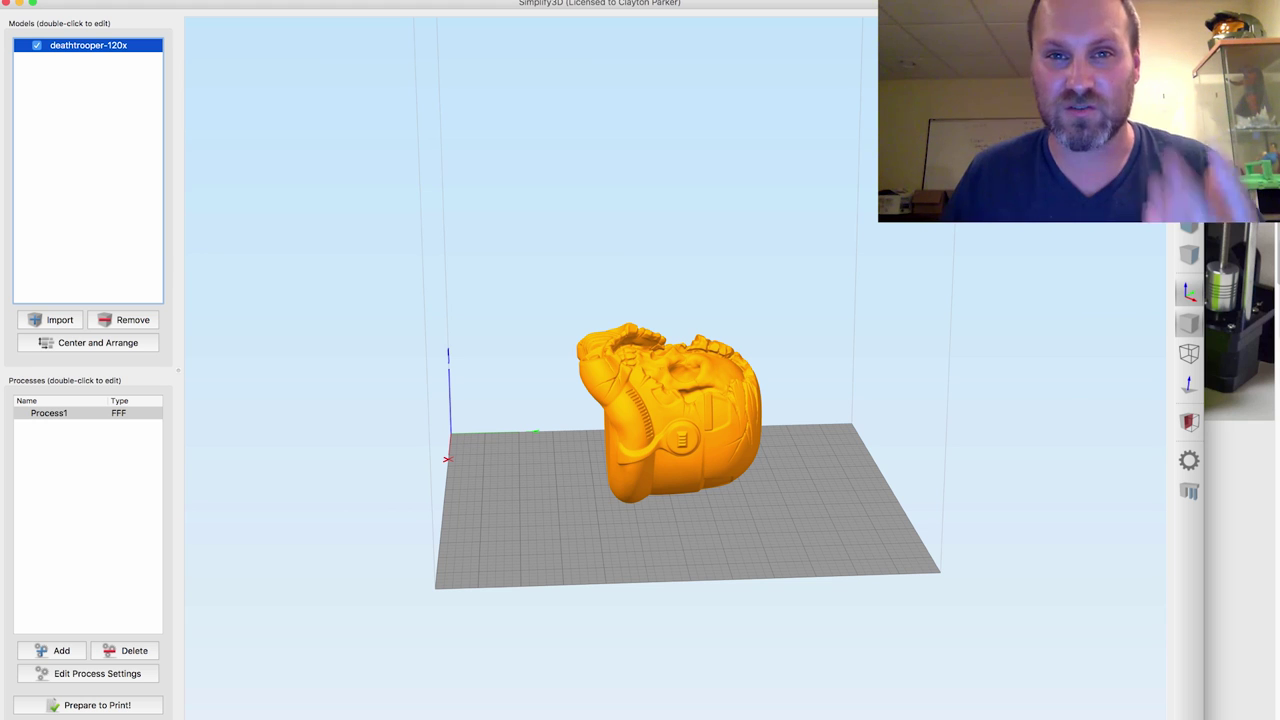
{"action": "left_click_drag", "start_coordinate": [640, 420], "coordinate": [720, 420]}
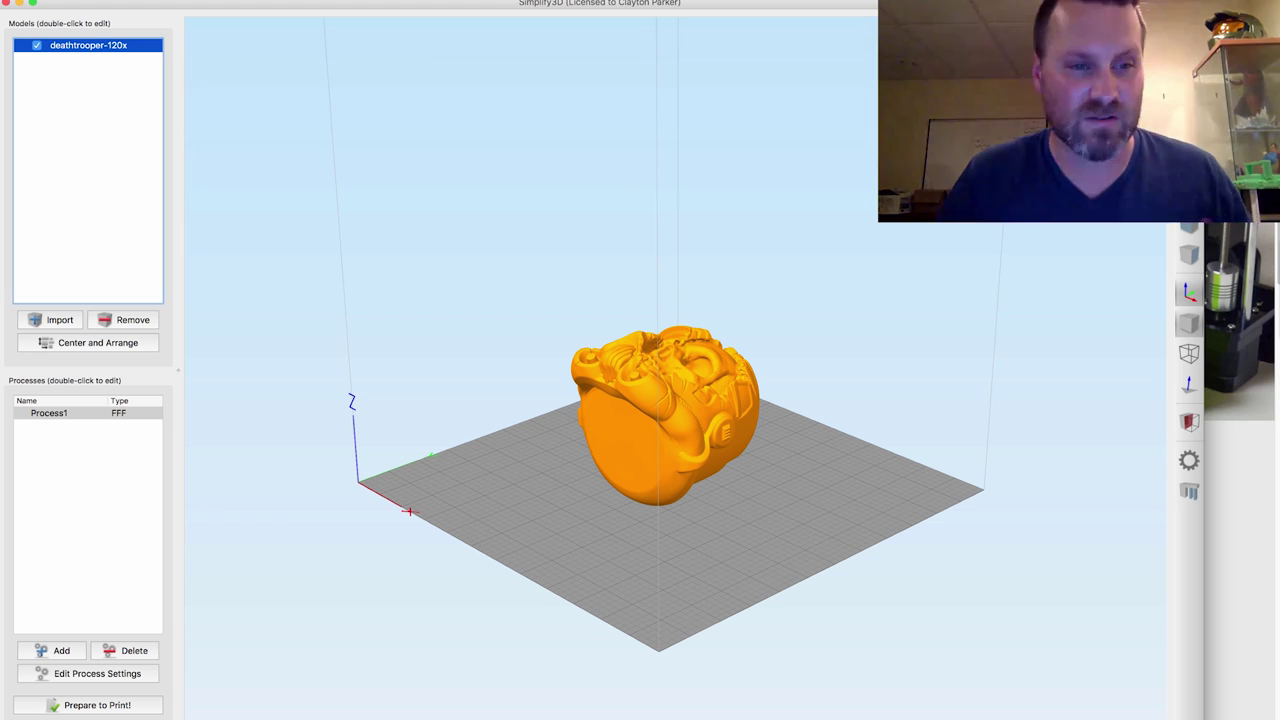
{"action": "left_click", "coordinate": [97, 673]}
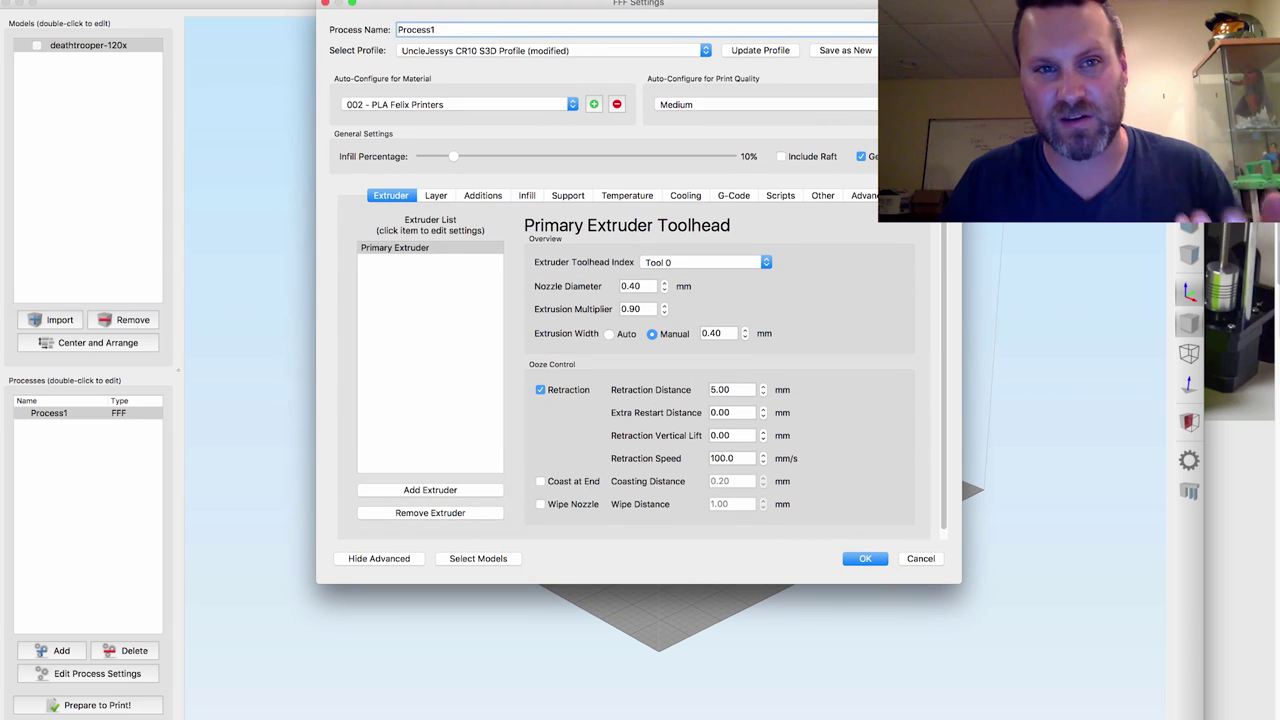
{"action": "left_click", "coordinate": [555, 50]}
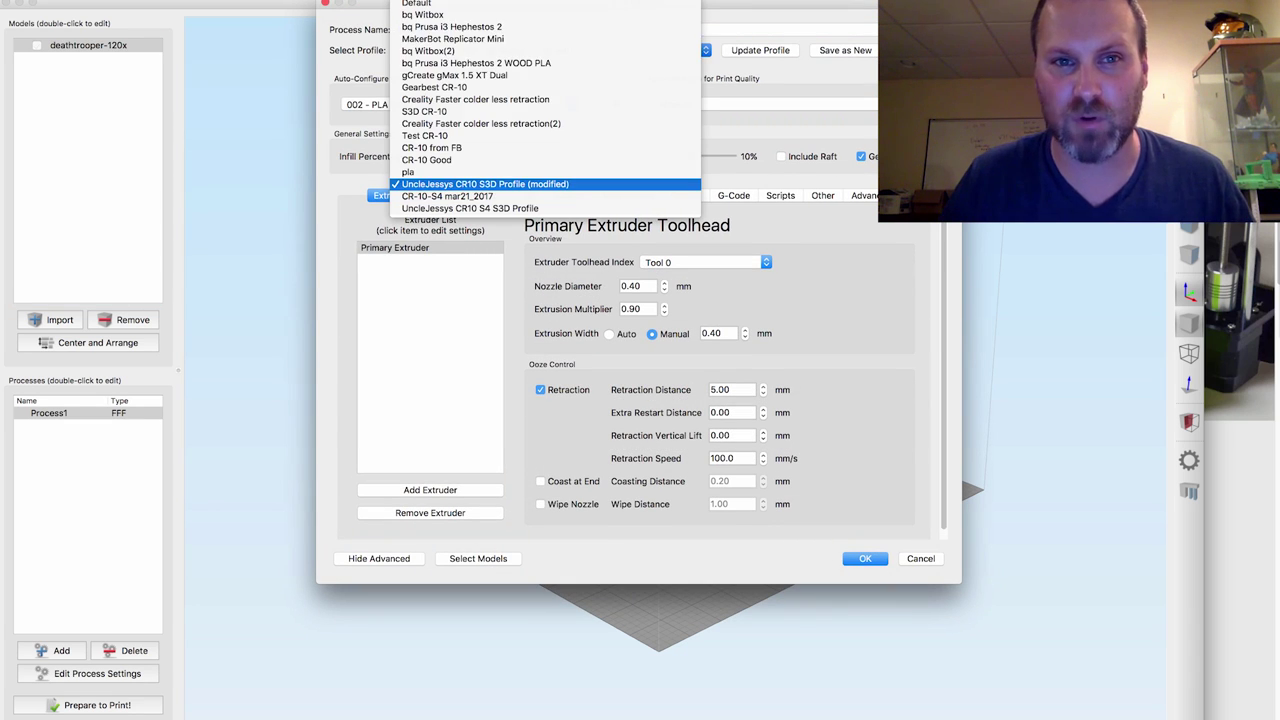
{"action": "key", "text": "Down"}
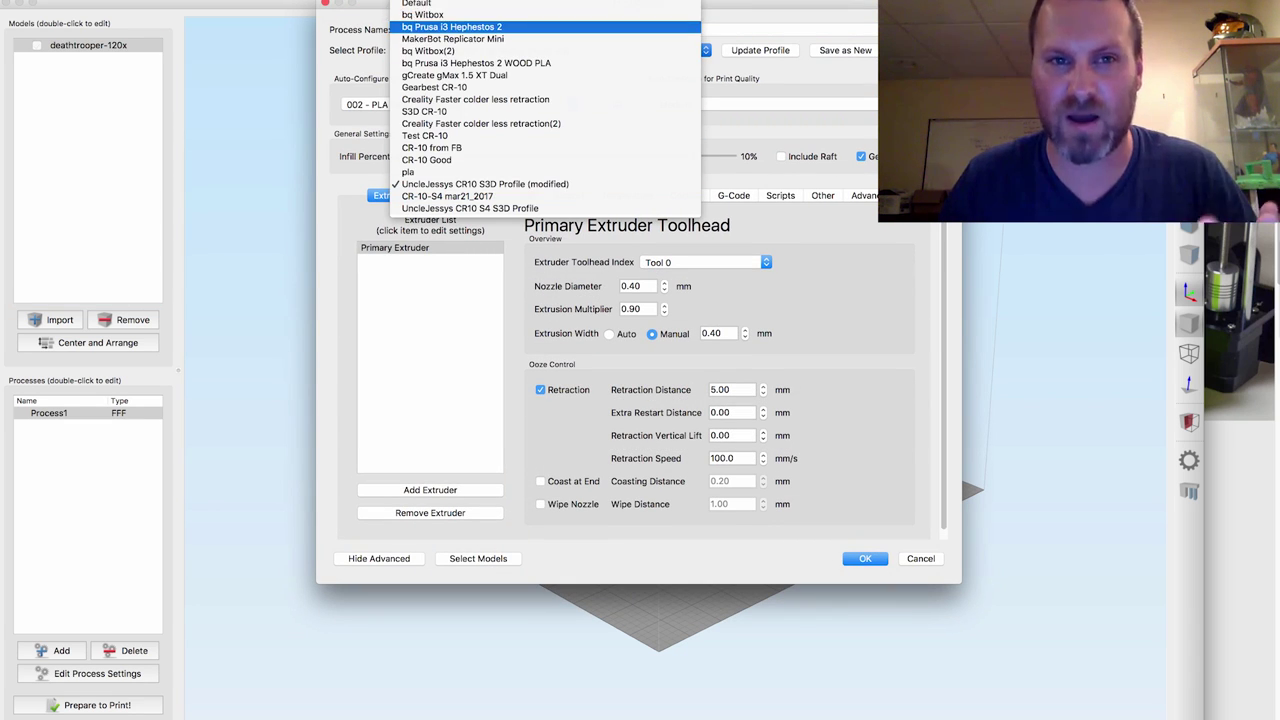
{"action": "key", "text": "Down"}
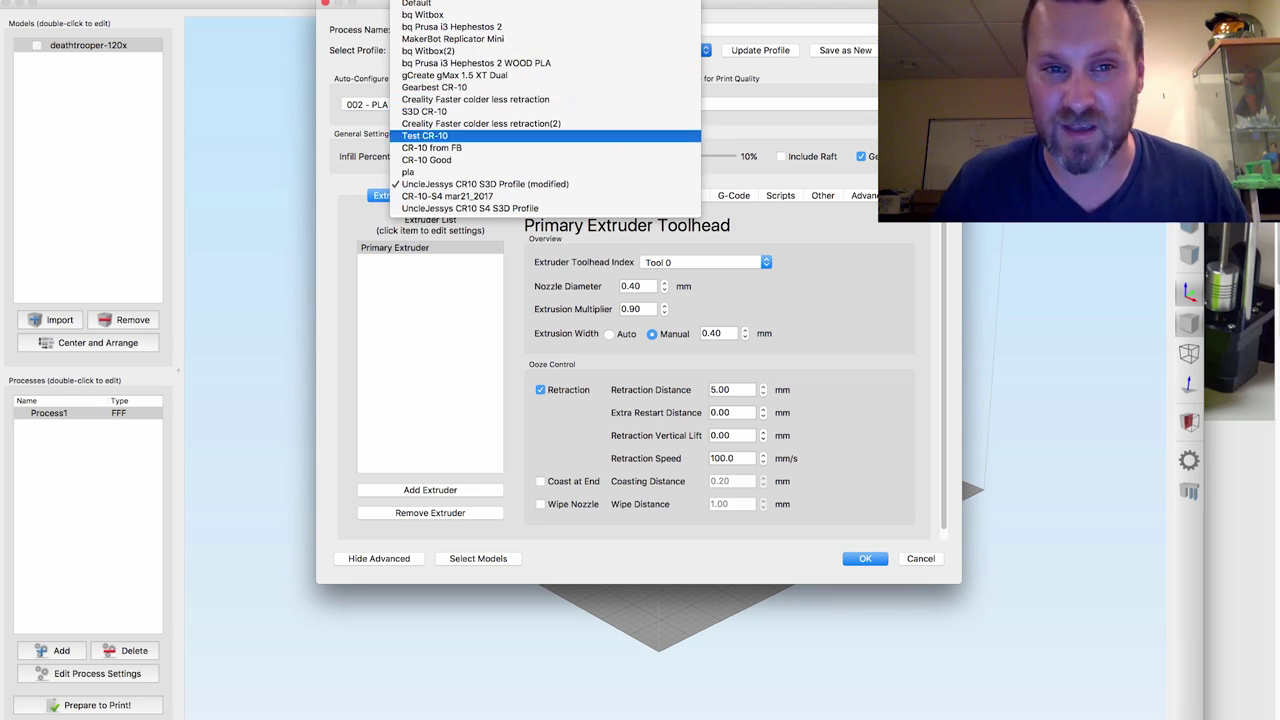
{"action": "key", "text": "Down"}
{"action": "key", "text": "Down"}
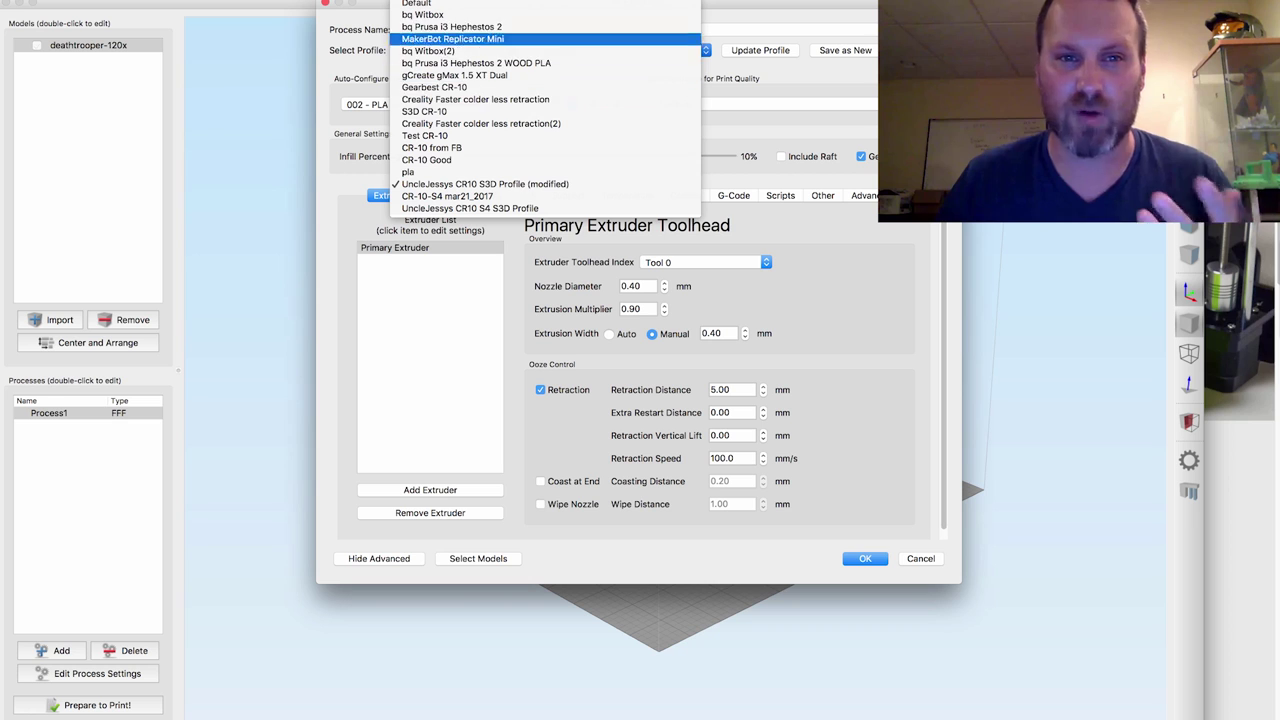
{"action": "key", "text": "Escape"}
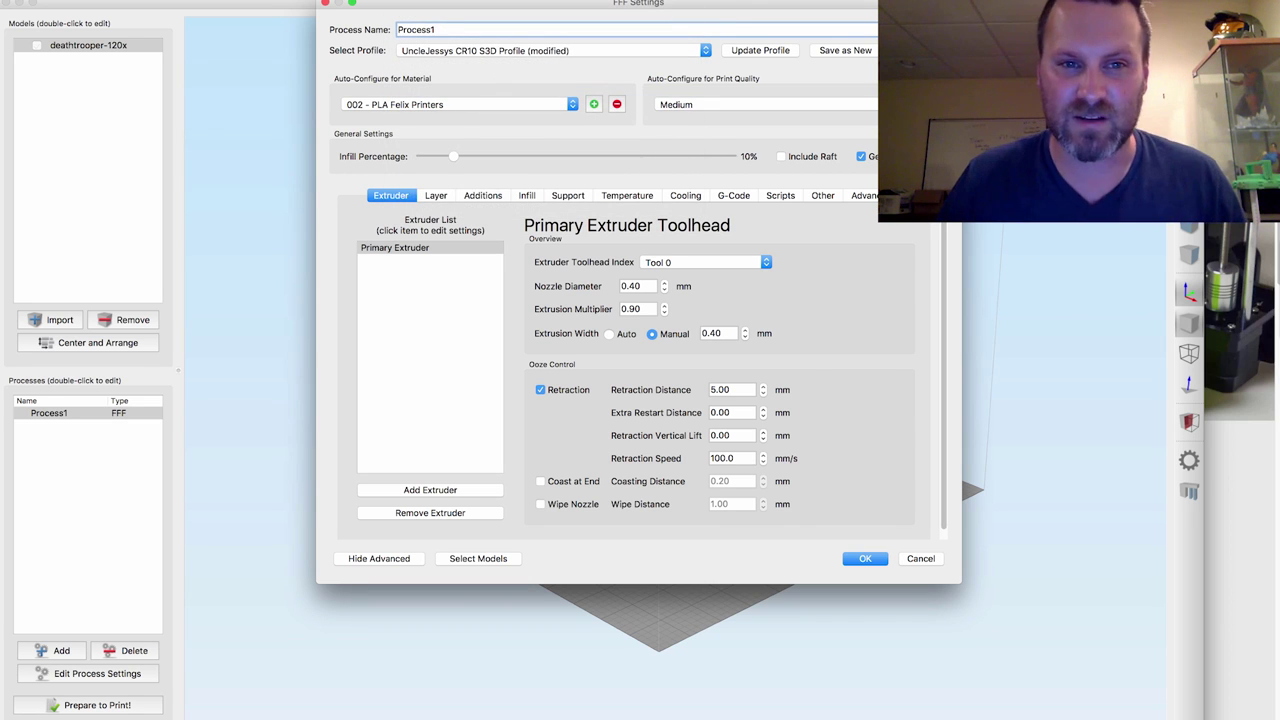
- Try a primary layer height of 0.3 mm in the layer settings and return it to 0.2 mm
{"action": "left_click", "coordinate": [435, 195]}
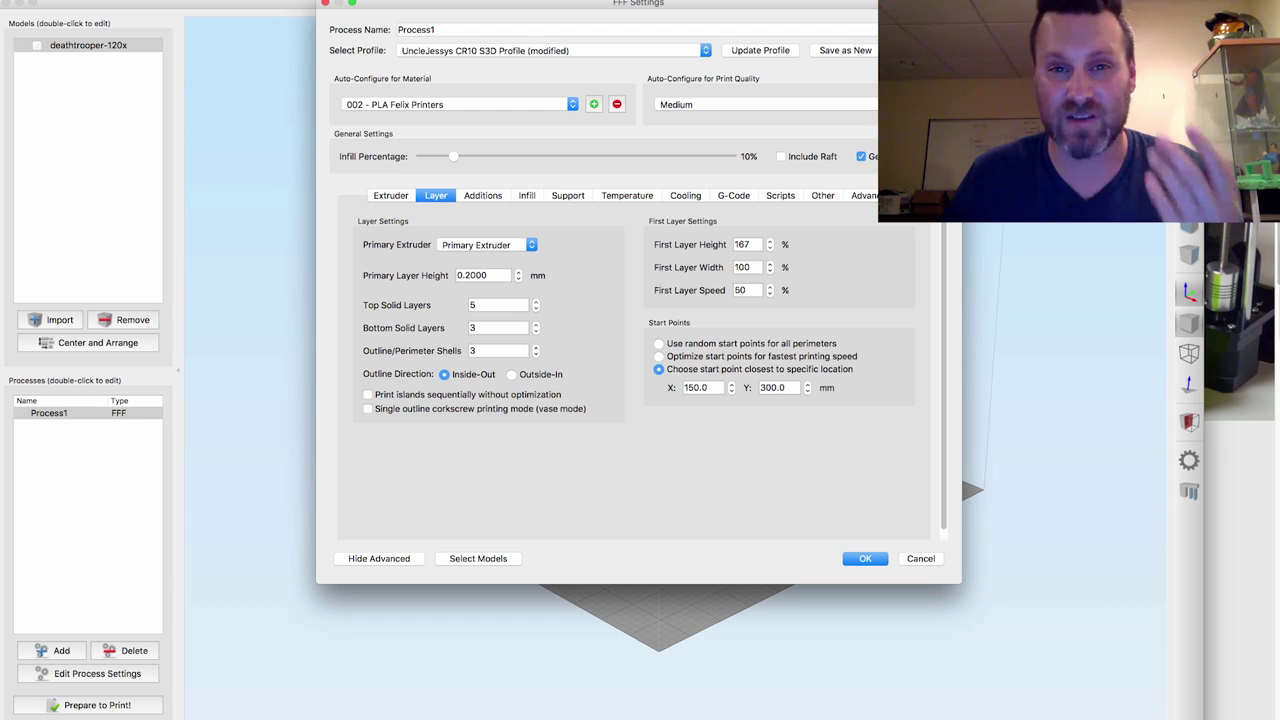
{"action": "left_click", "coordinate": [471, 275]}
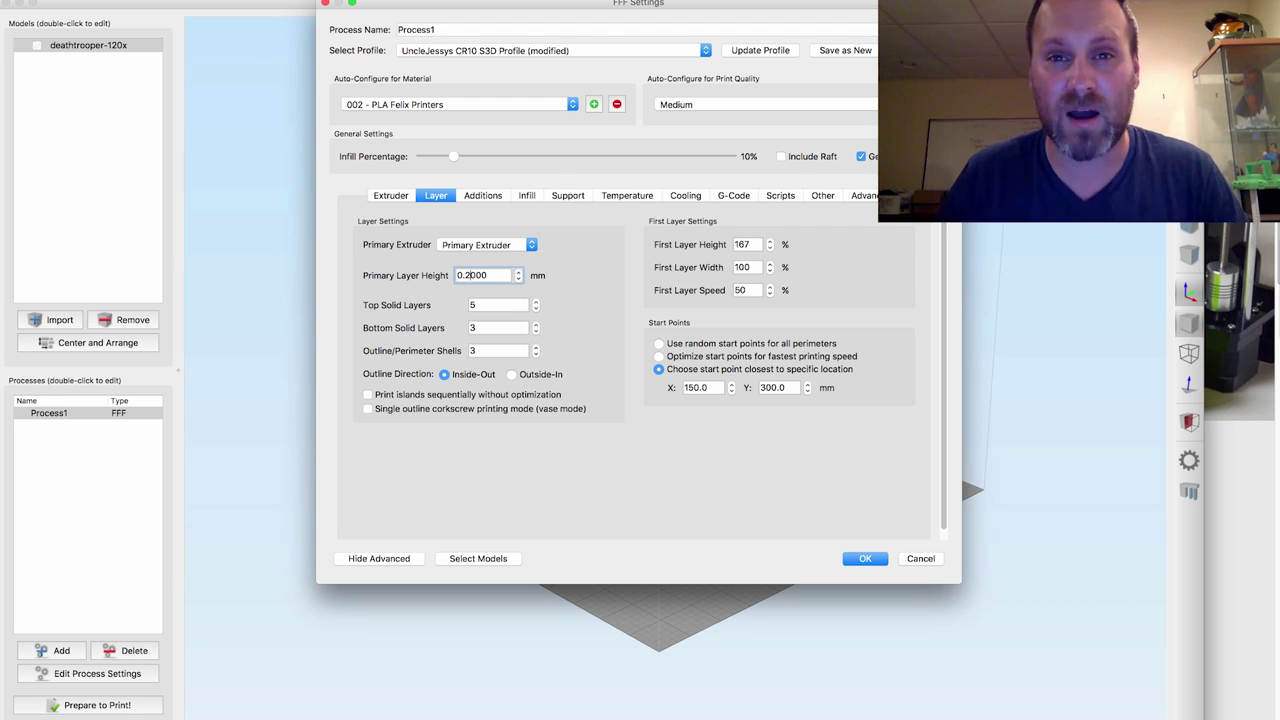
{"action": "key", "text": "BackSpace"}
{"action": "type", "text": "3"}
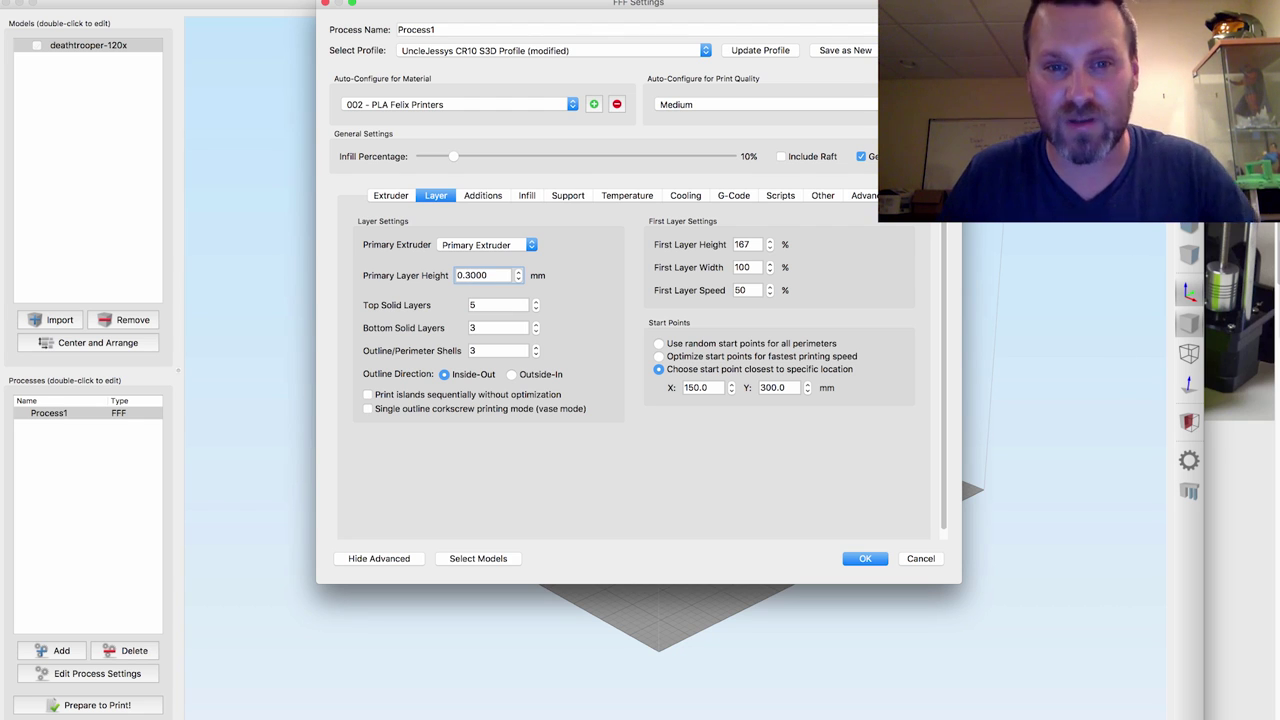
{"action": "key", "text": "BackSpace"}
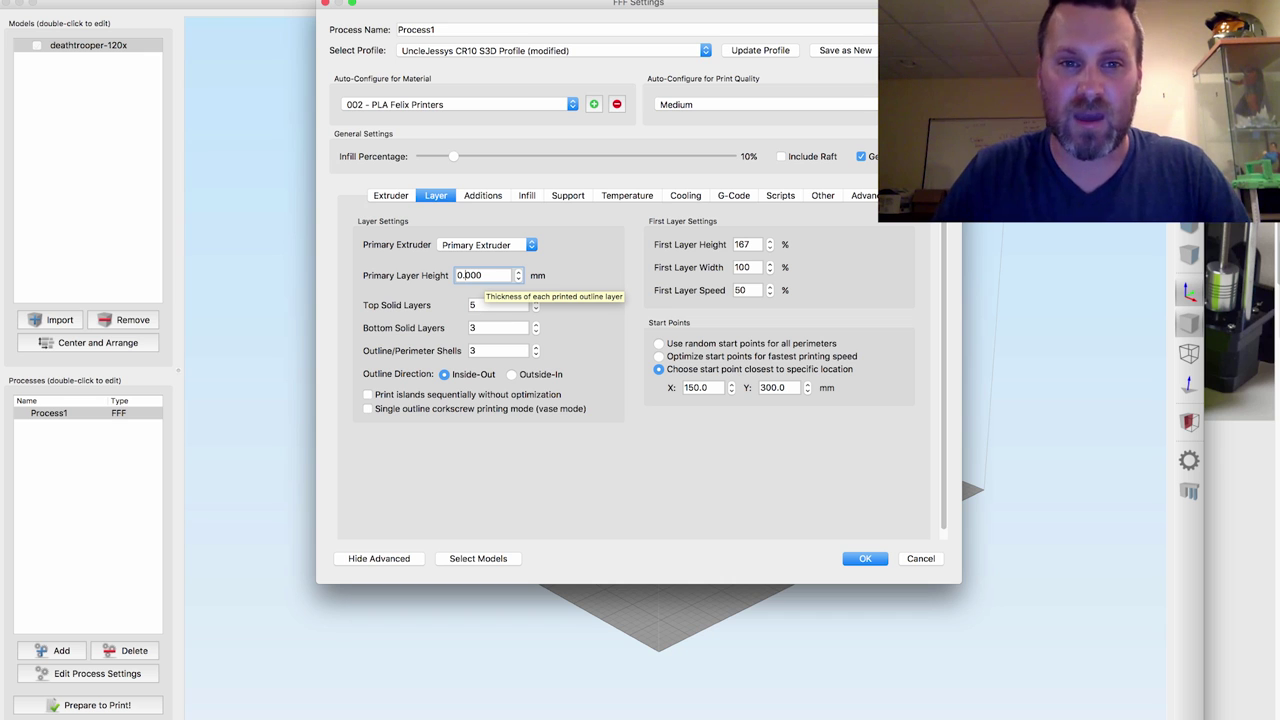
{"action": "type", "text": "2"}
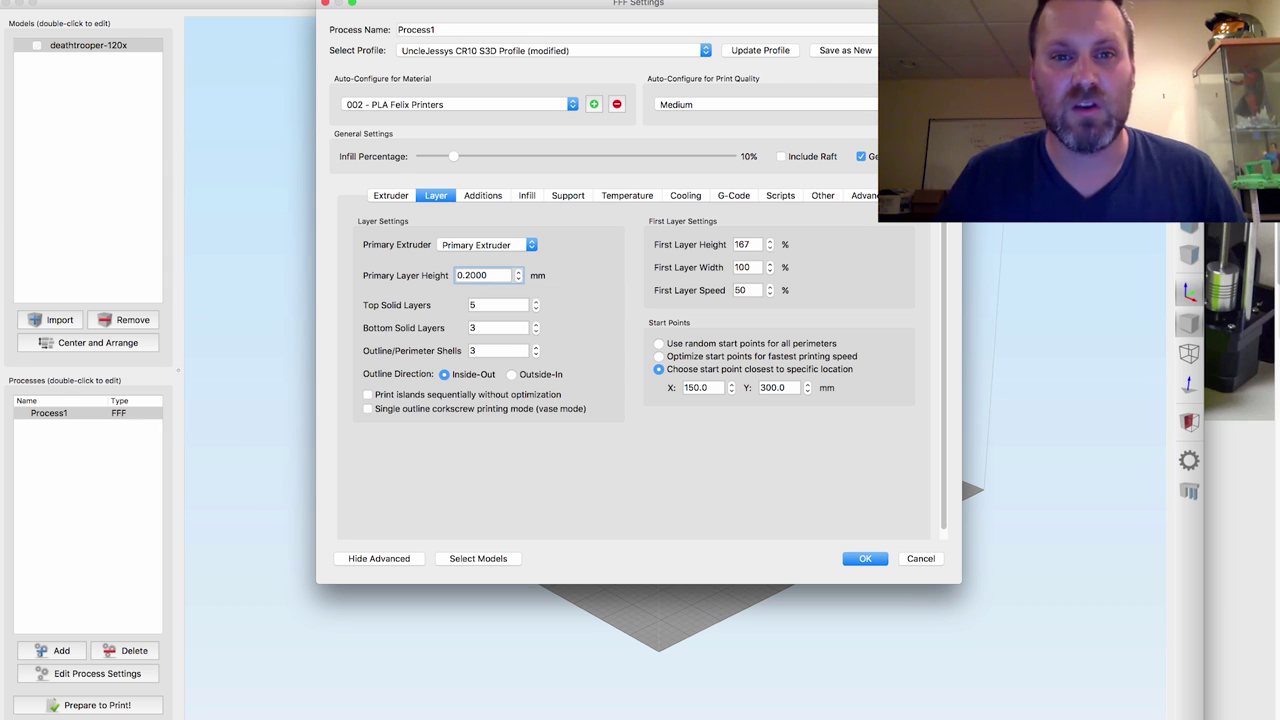
- Review the infill, support and temperature settings of Process1 and leave the process settings without saving
{"action": "left_click", "coordinate": [526, 195]}
{"action": "left_click", "coordinate": [522, 313]}
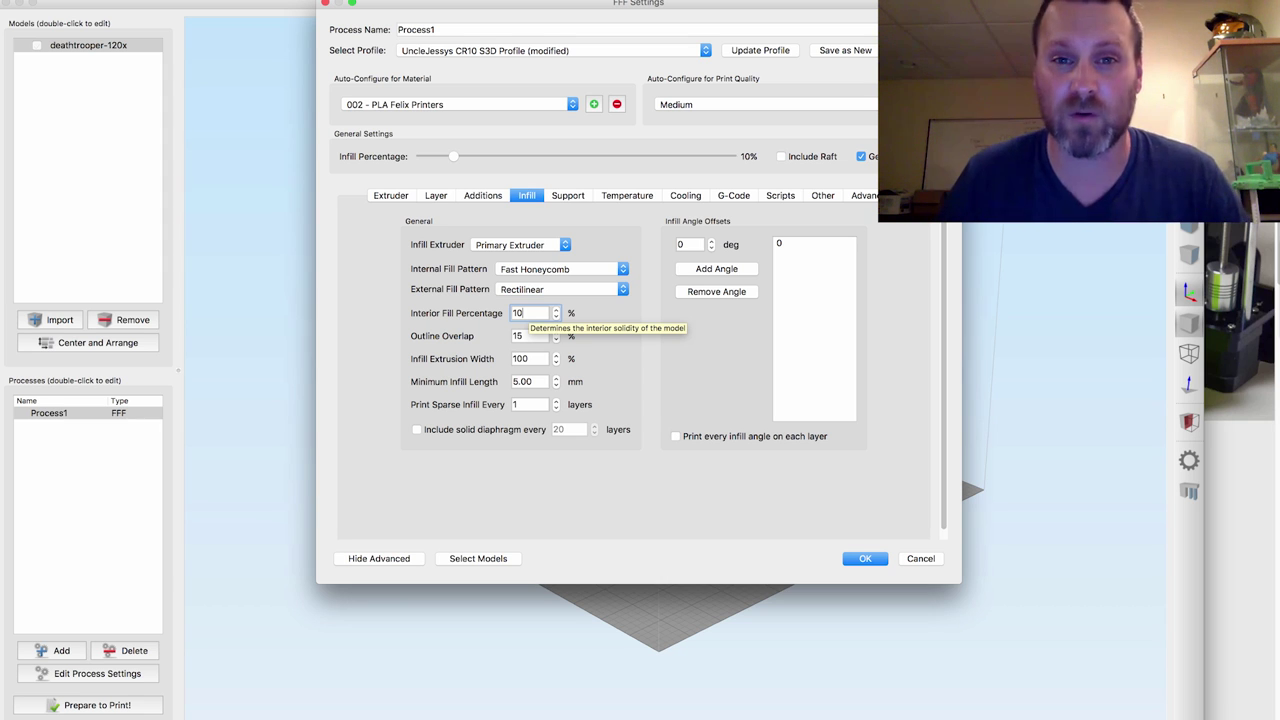
{"action": "left_click", "coordinate": [567, 195]}
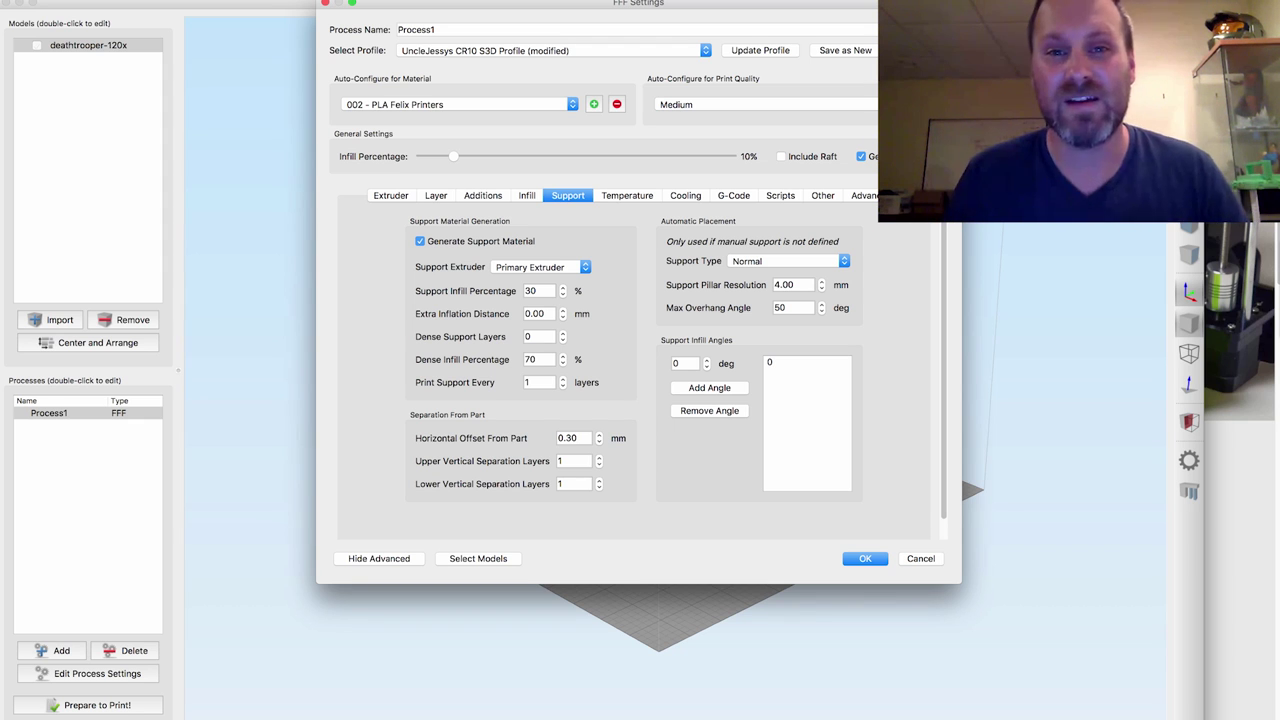
{"action": "left_click", "coordinate": [627, 195]}
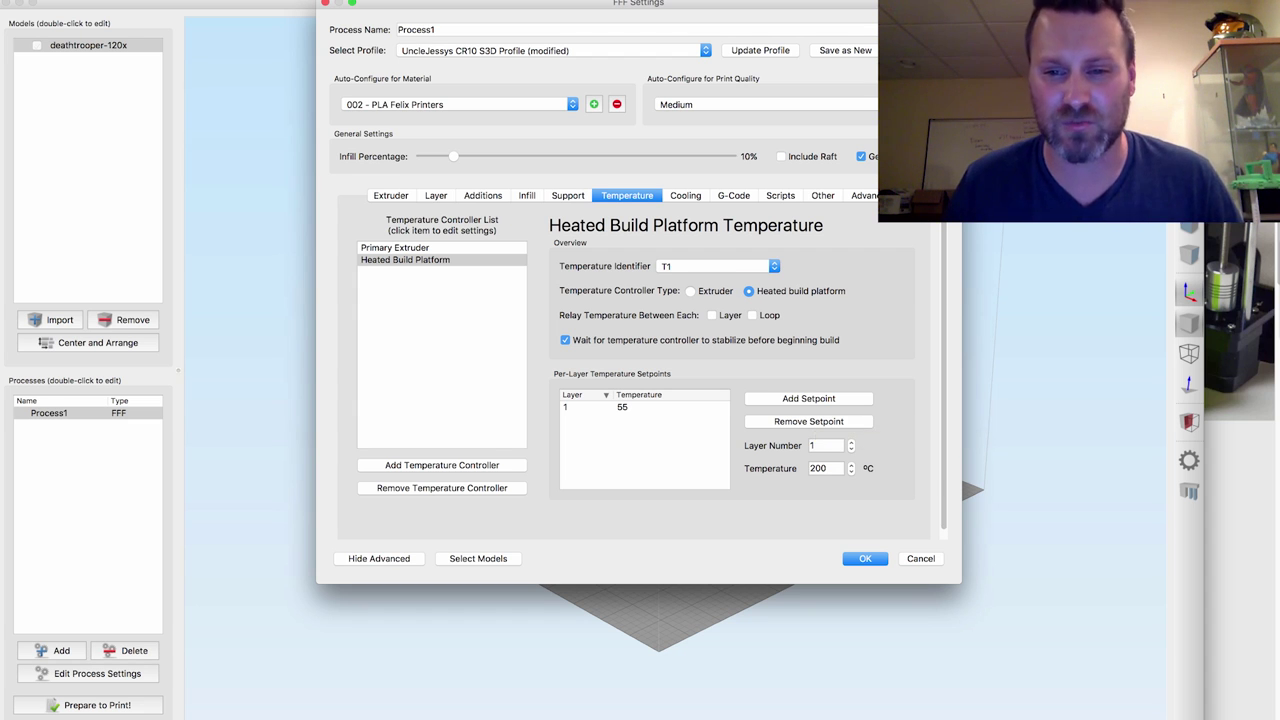
{"action": "left_click", "coordinate": [921, 558]}
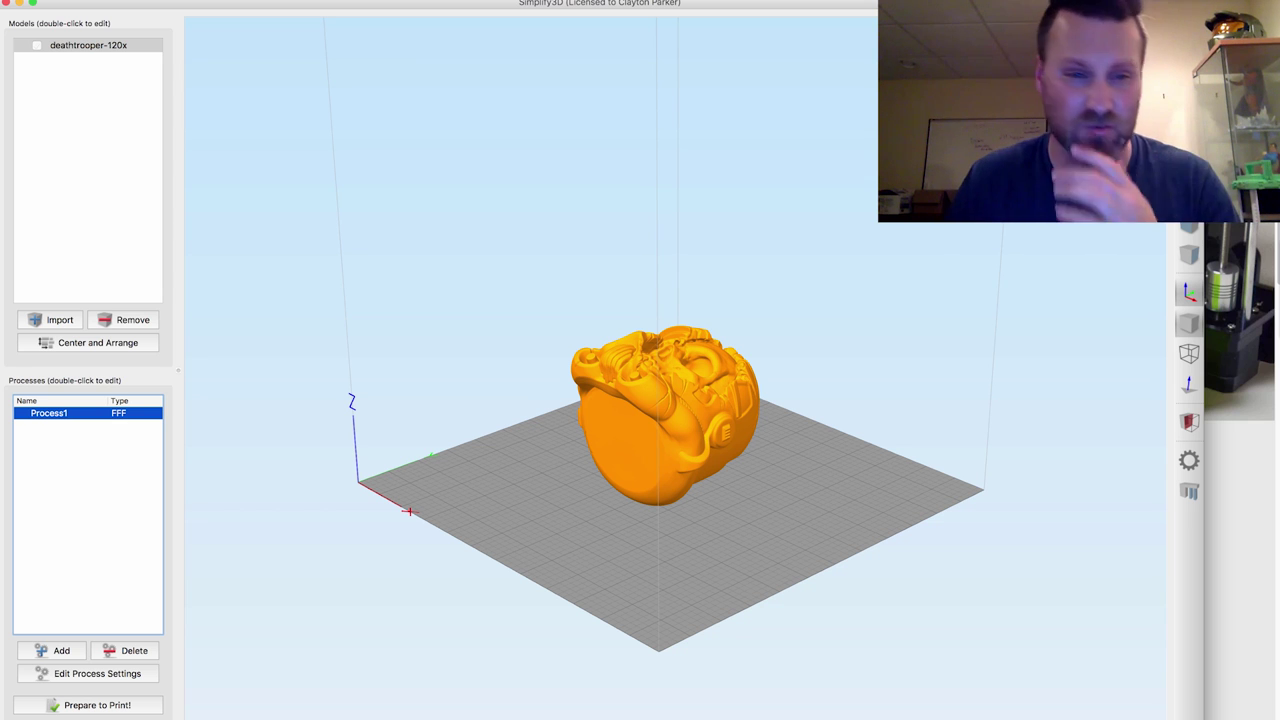
- Rotate the deathtrooper-120x model 270 degrees about X and center it on the build plate
{"action": "left_click_drag", "start_coordinate": [660, 450], "coordinate": [660, 505]}
{"action": "double_click", "coordinate": [88, 45]}
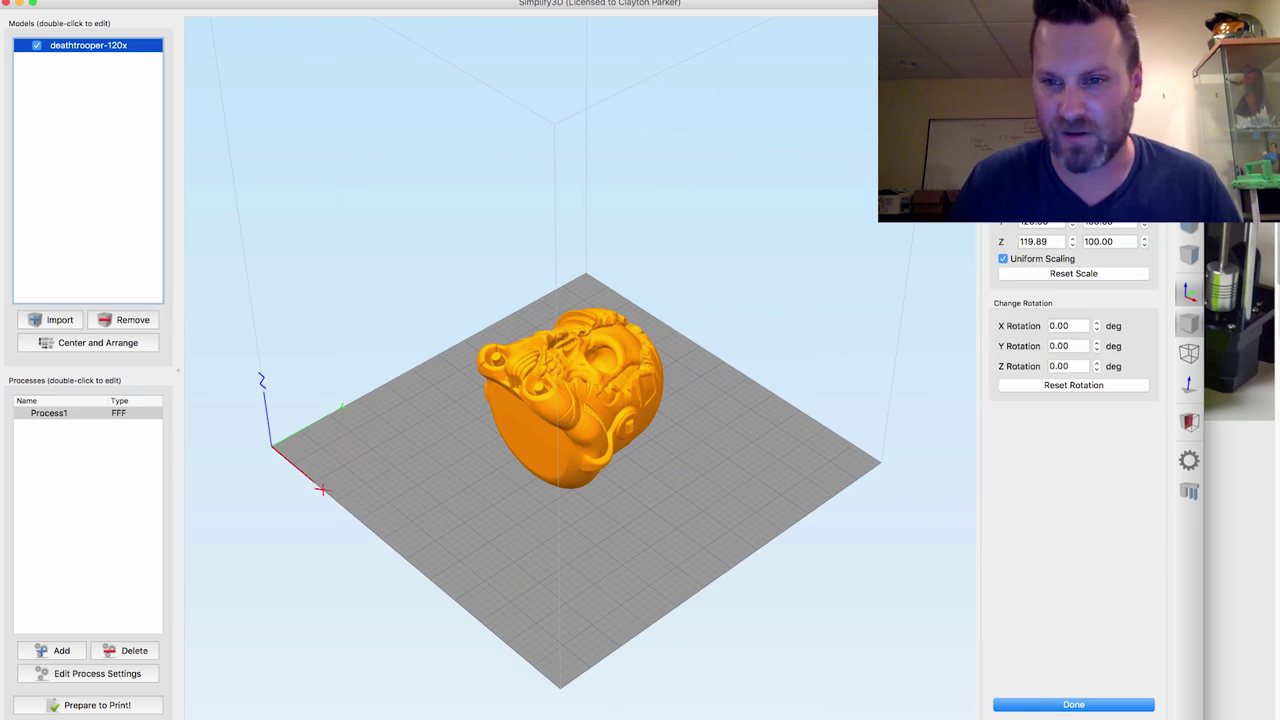
{"action": "double_click", "coordinate": [1062, 325]}
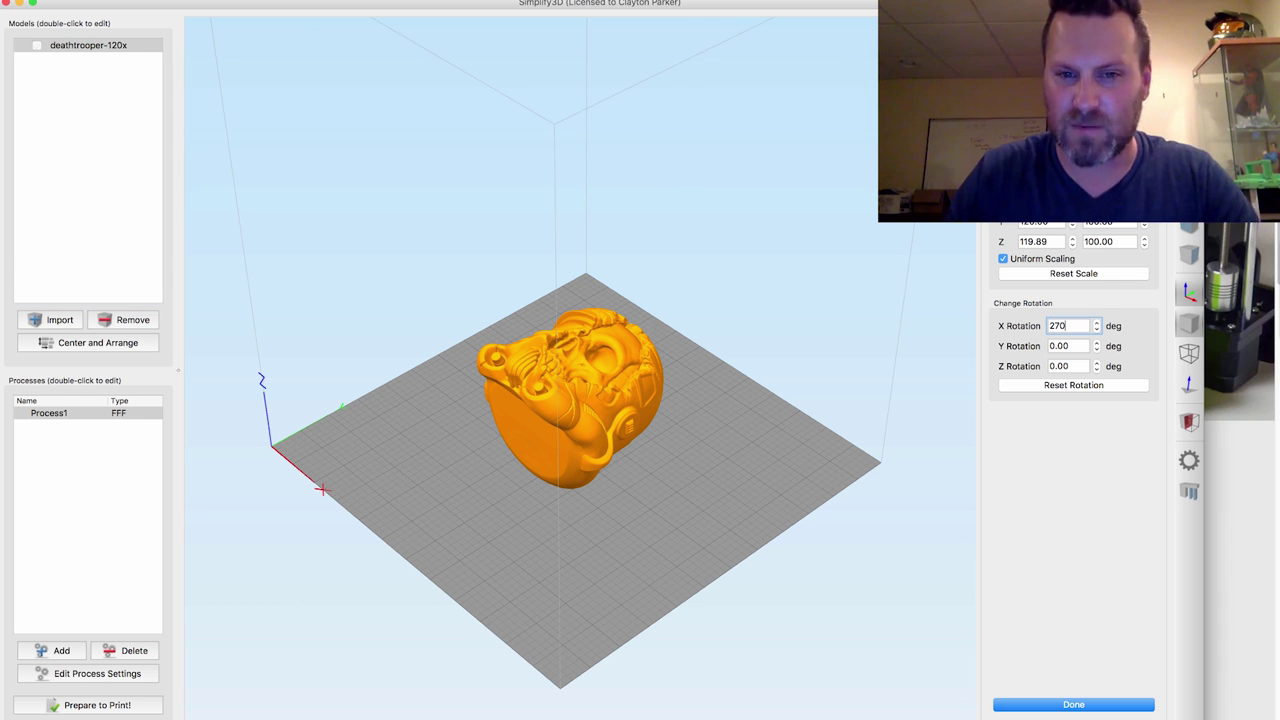
{"action": "type", "text": "270"}
{"action": "key", "text": "Return"}
{"action": "left_click", "coordinate": [88, 342]}
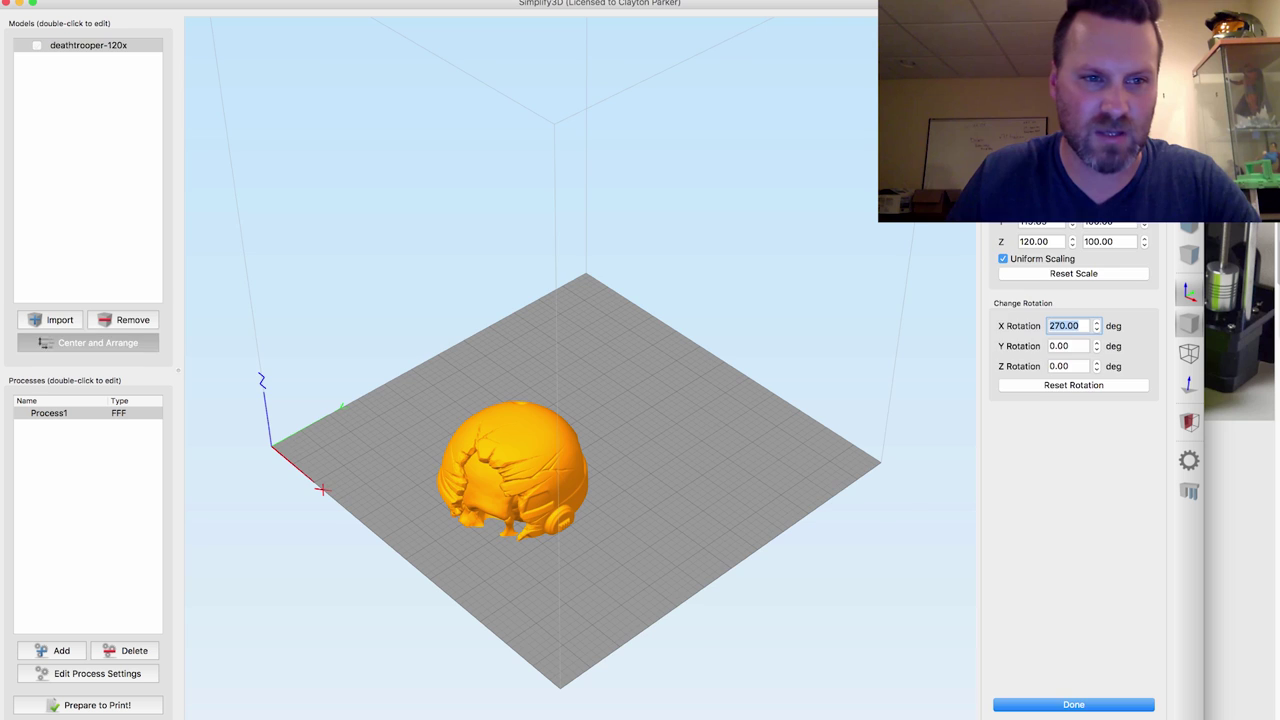
{"action": "left_click_drag", "start_coordinate": [580, 450], "coordinate": [690, 340]}
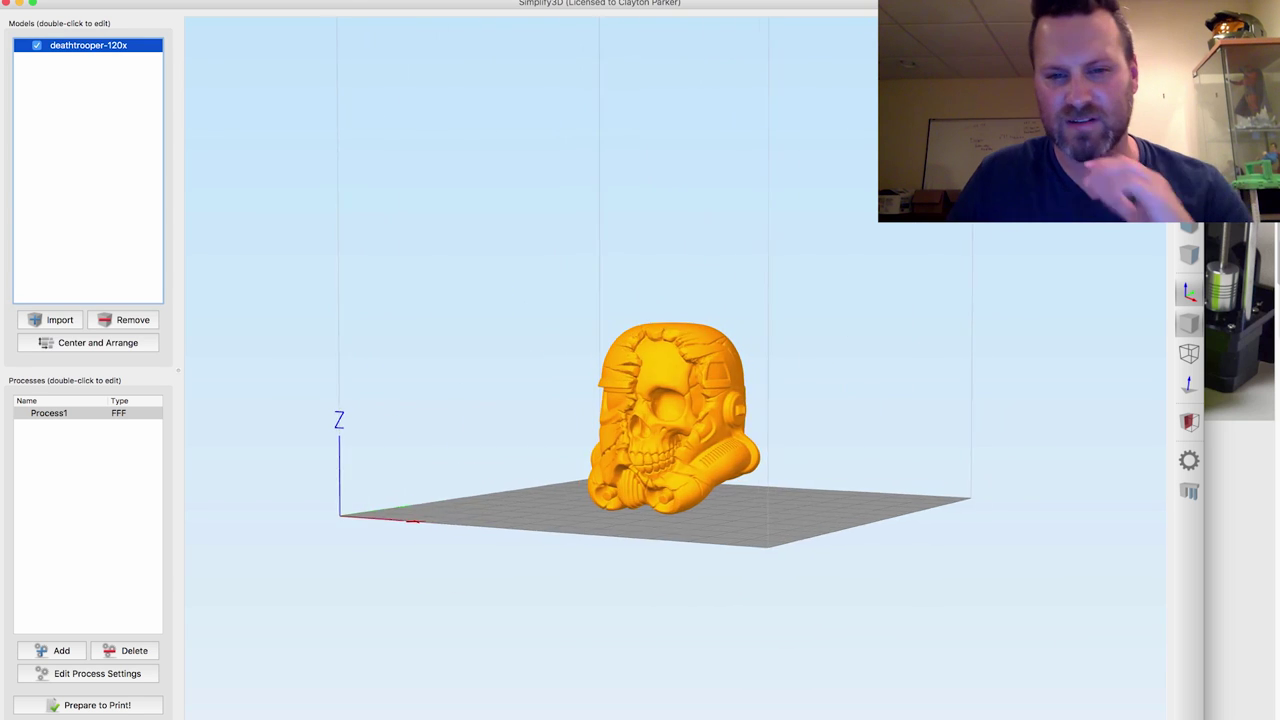
- Try the helmet model at a uniform scale of 200% and set it back to 100%
{"action": "left_click_drag", "start_coordinate": [670, 420], "coordinate": [740, 460]}
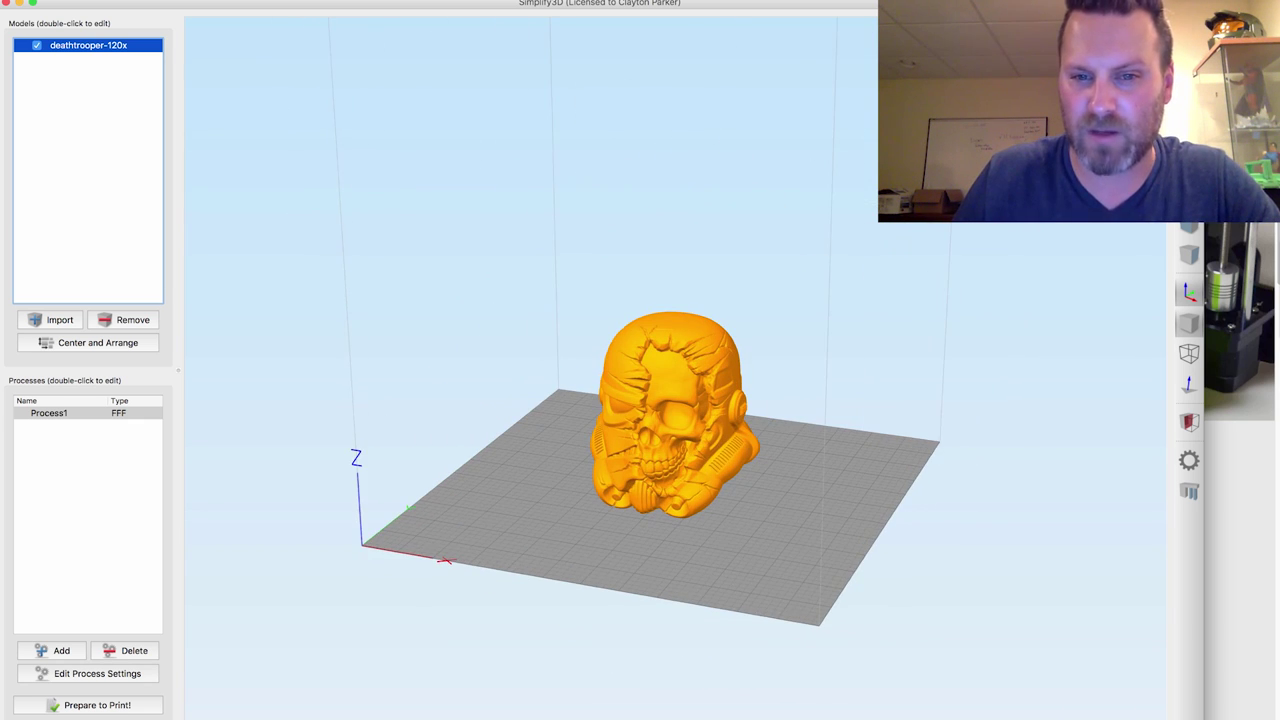
{"action": "double_click", "coordinate": [1108, 241]}
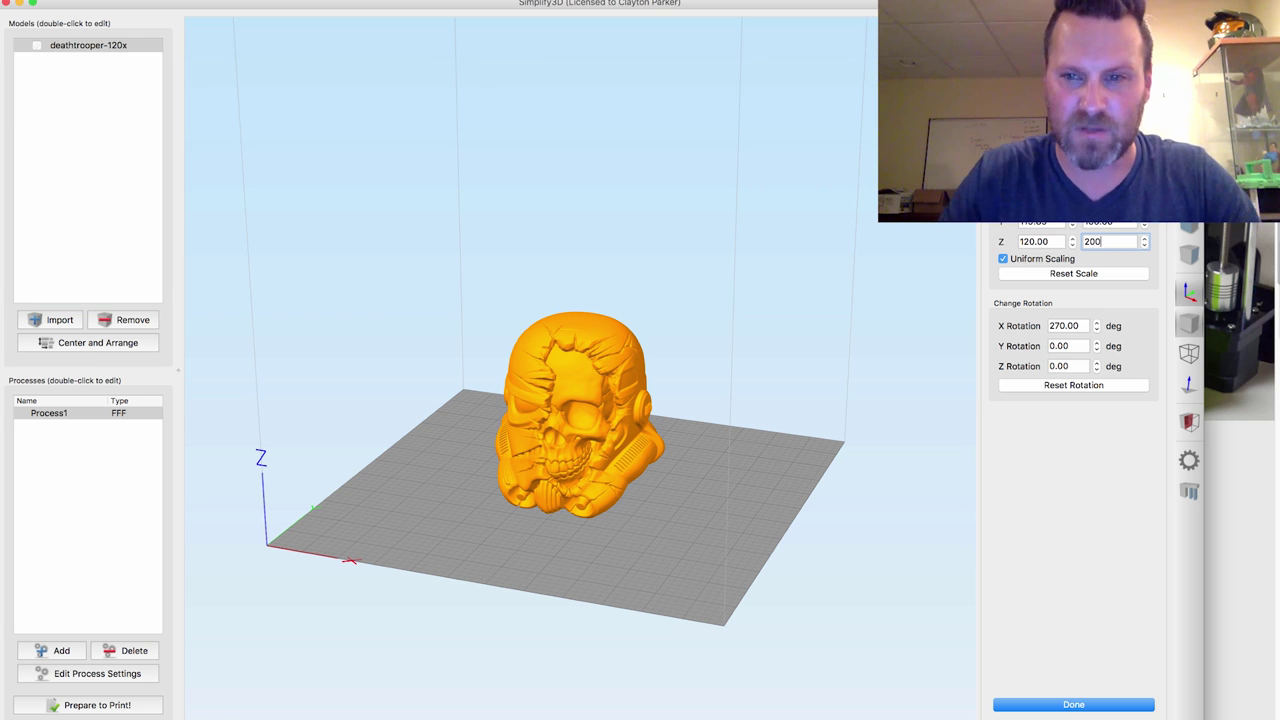
{"action": "key", "text": "Return"}
{"action": "left_click_drag", "start_coordinate": [580, 380], "coordinate": [635, 365]}
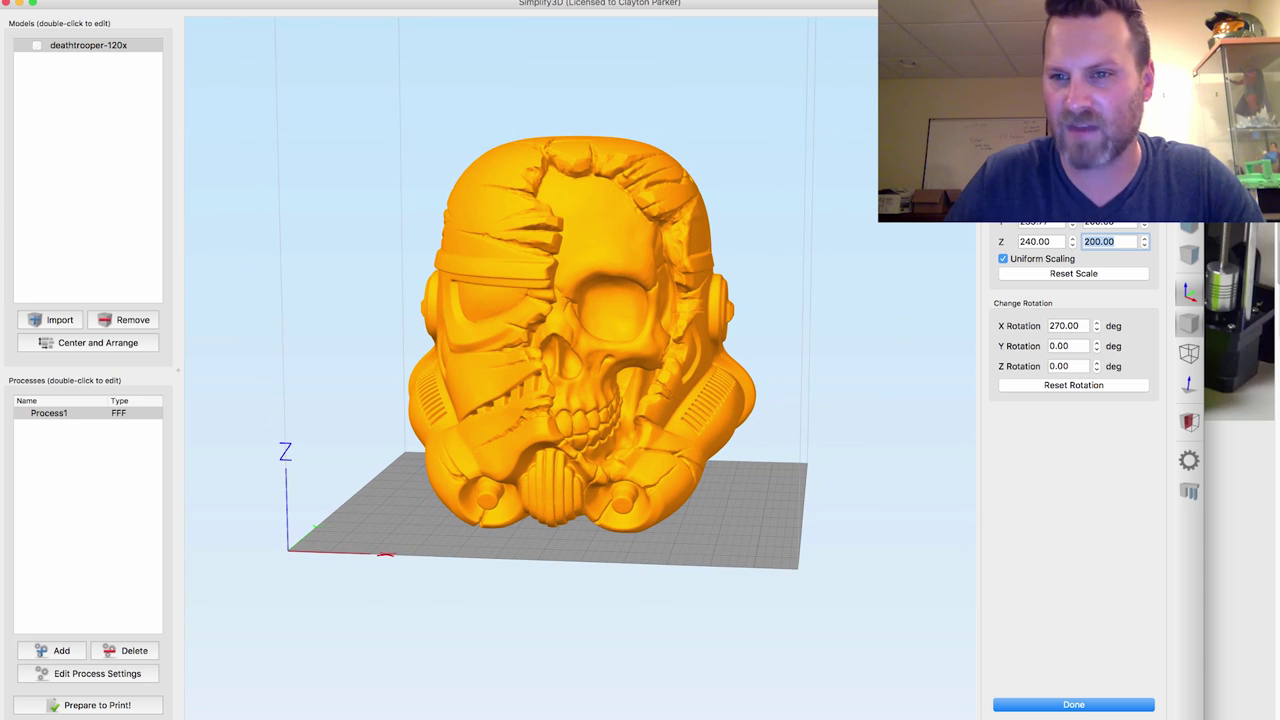
{"action": "type", "text": "100"}
{"action": "key", "text": "Return"}
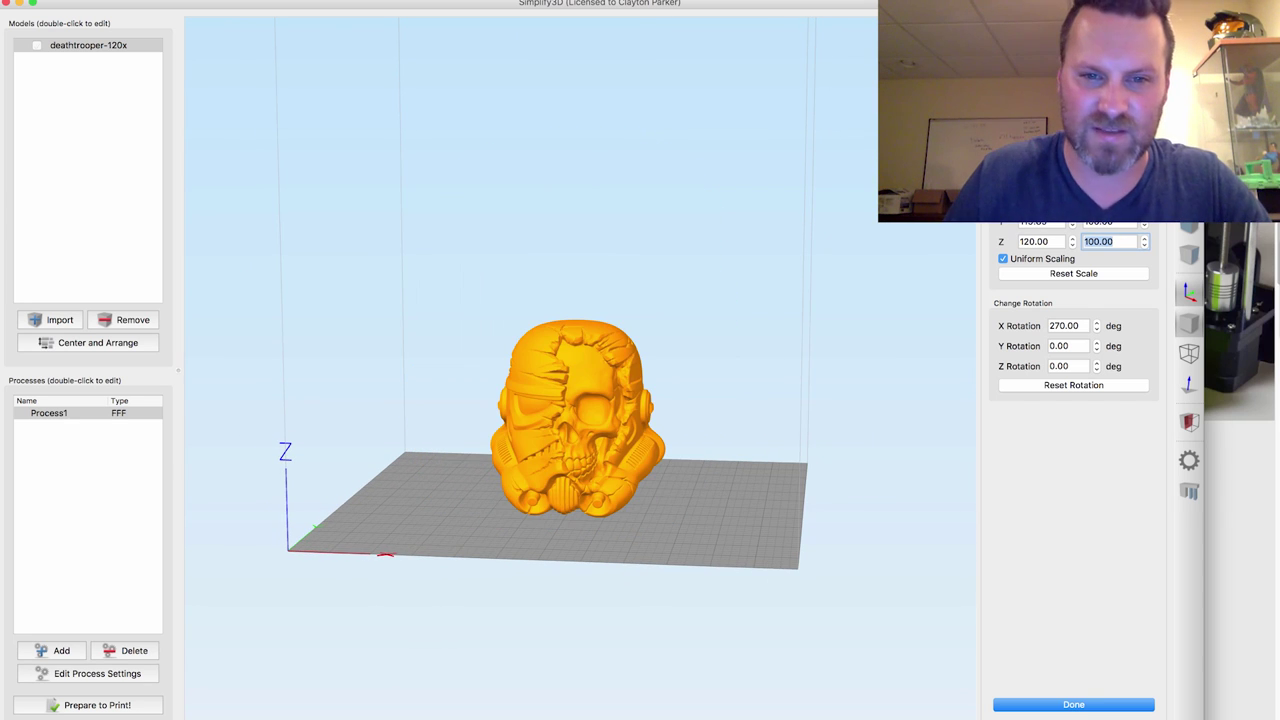
{"action": "left_click_drag", "start_coordinate": [640, 370], "coordinate": [580, 425]}
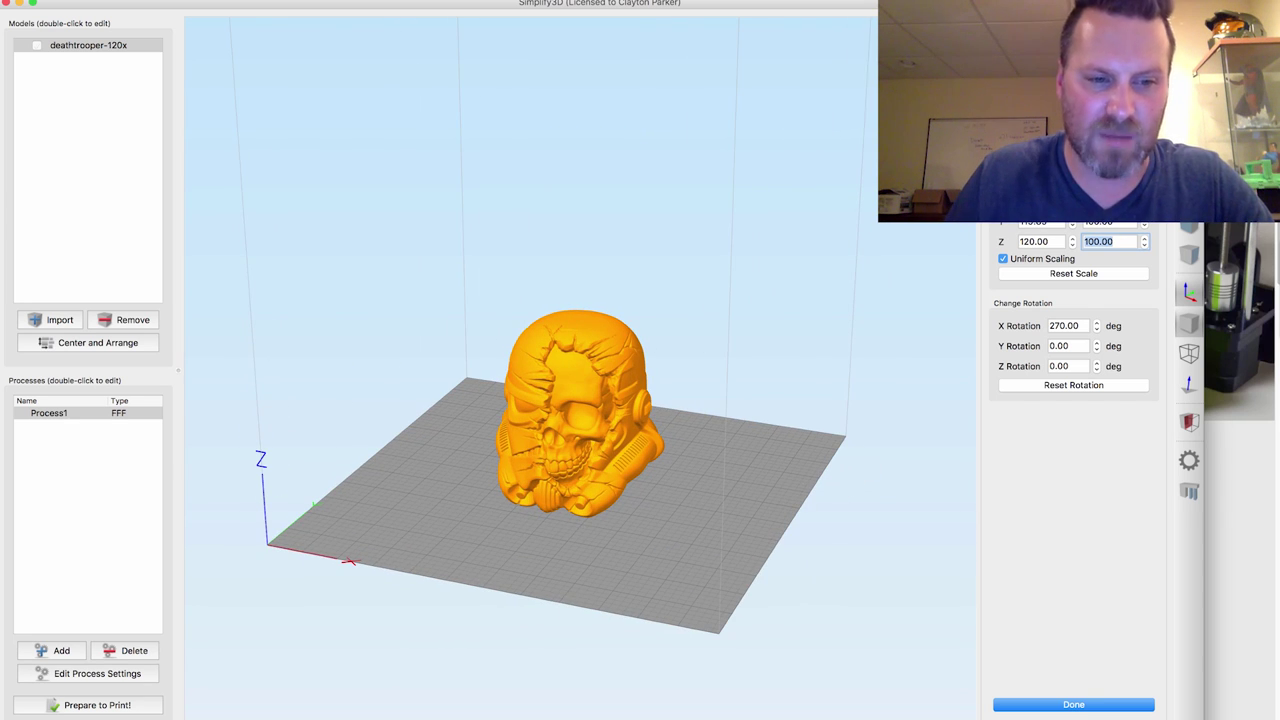
- Slice the helmet with Process1 and inspect its supports from several angles in the toolpath preview
{"action": "key", "text": "Return"}
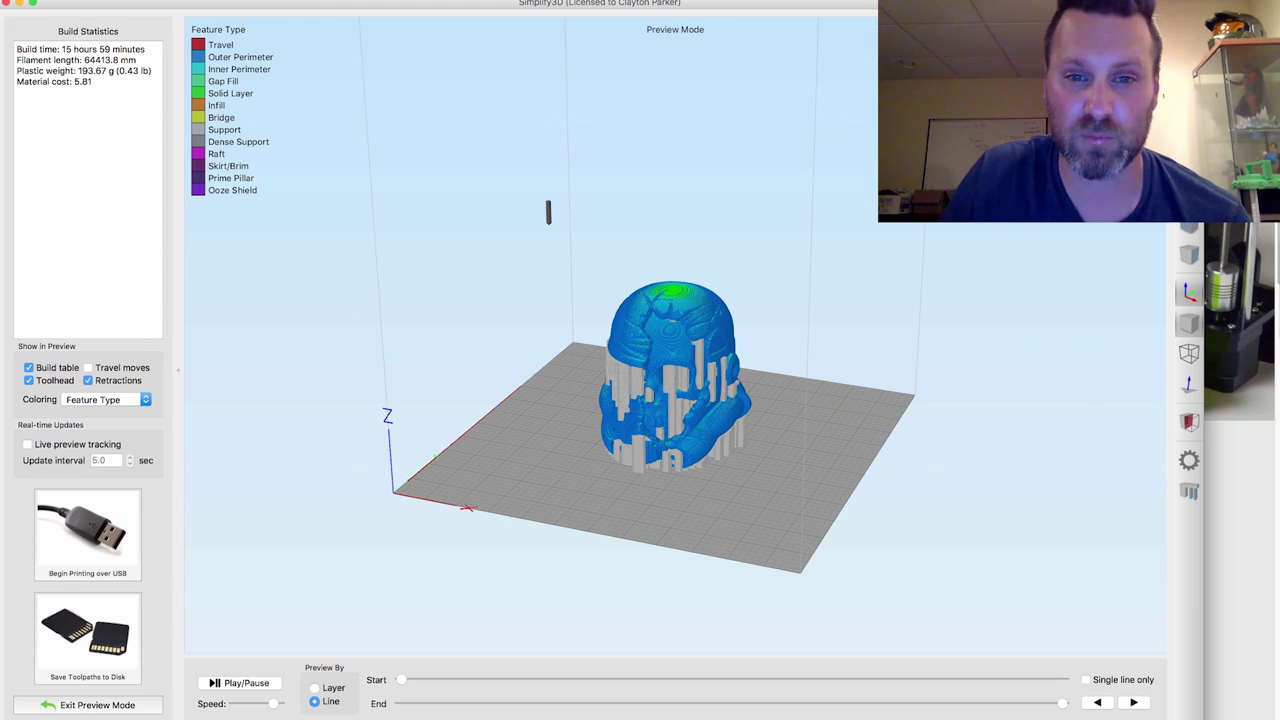
{"action": "left_click_drag", "start_coordinate": [675, 400], "coordinate": [635, 335]}
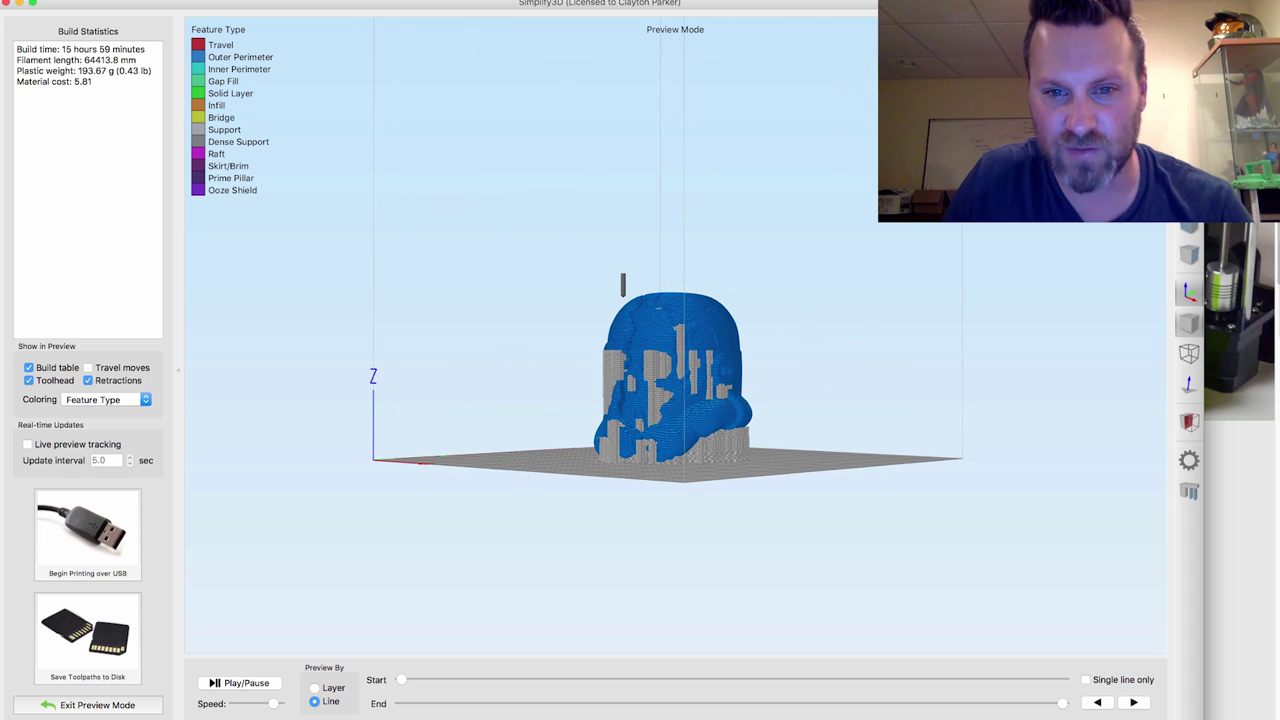
{"action": "key", "text": "i"}
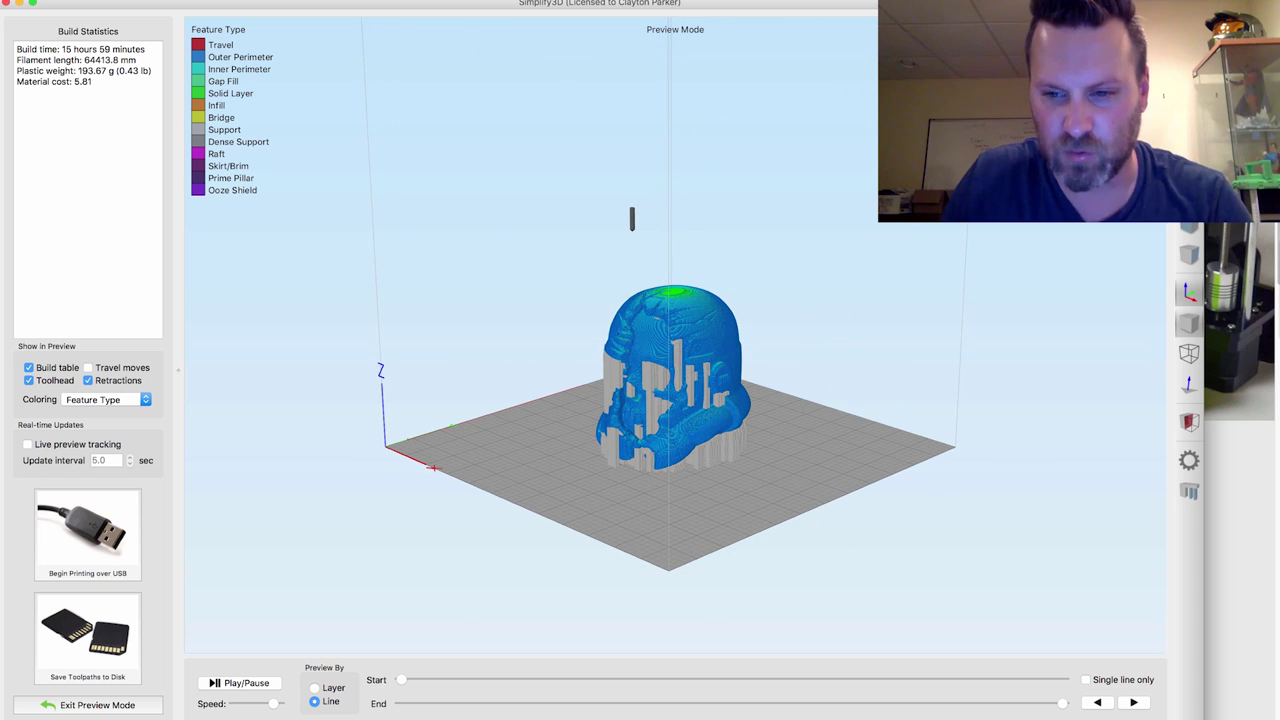
- Shorten the toolpath preview's end to a partial print and examine the helmet's internal infill up close from above
{"action": "left_click_drag", "start_coordinate": [1062, 703], "coordinate": [524, 703]}
{"action": "left_click_drag", "start_coordinate": [640, 400], "coordinate": [650, 530]}
{"action": "scroll", "coordinate": [675, 335], "scroll_direction": "down", "scroll_amount": 2}
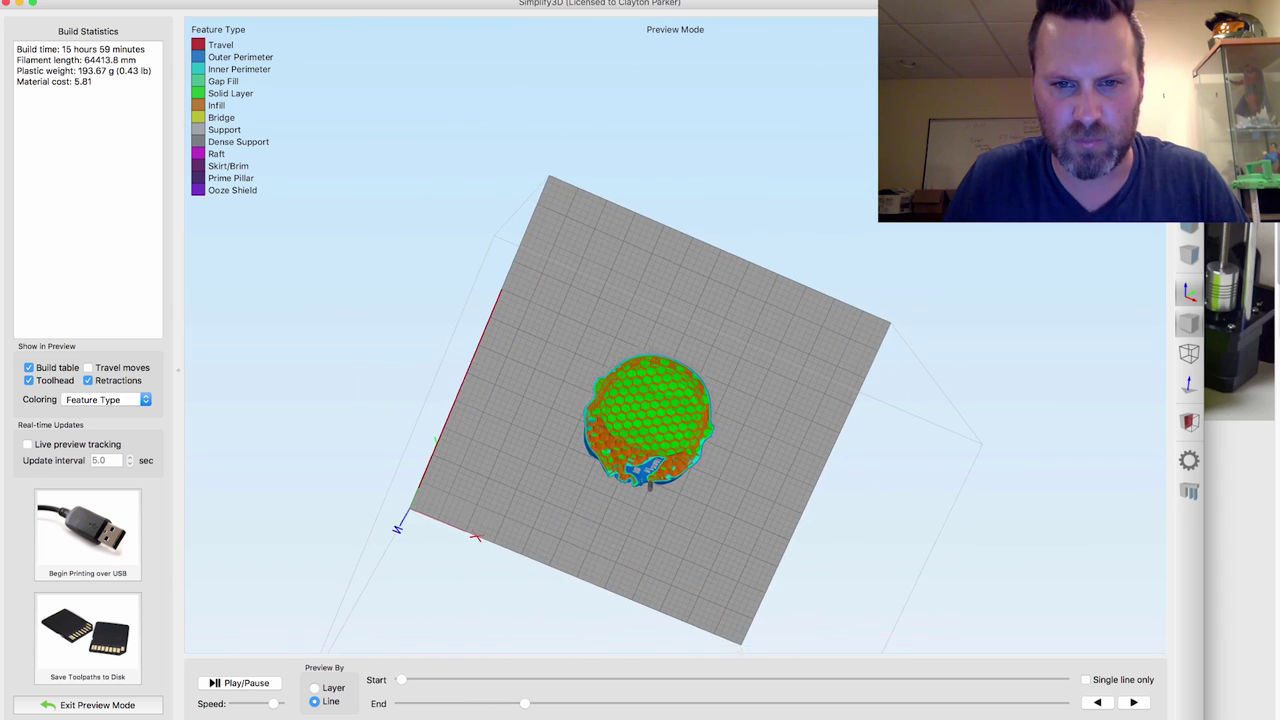
{"action": "scroll", "coordinate": [675, 335], "scroll_direction": "up", "scroll_amount": 8}
{"action": "scroll", "coordinate": [675, 335], "scroll_direction": "up", "scroll_amount": 1}
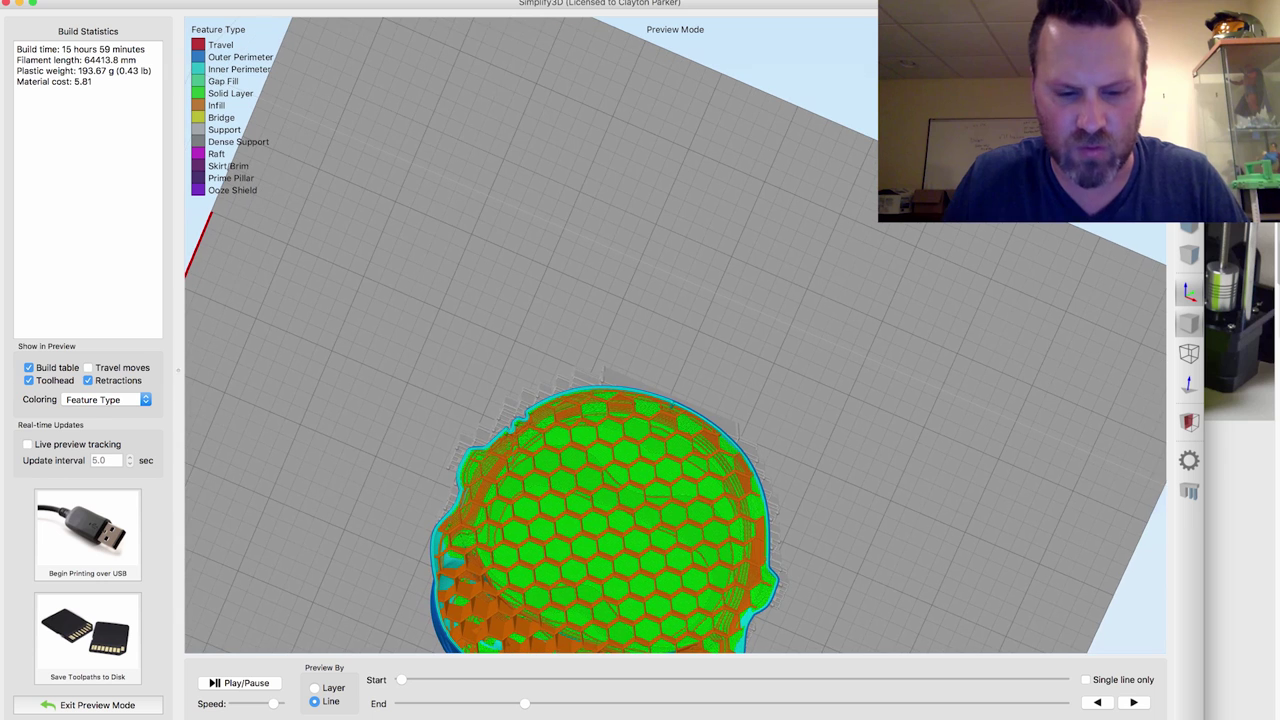
{"action": "left_click_drag", "start_coordinate": [640, 425], "coordinate": [640, 380]}
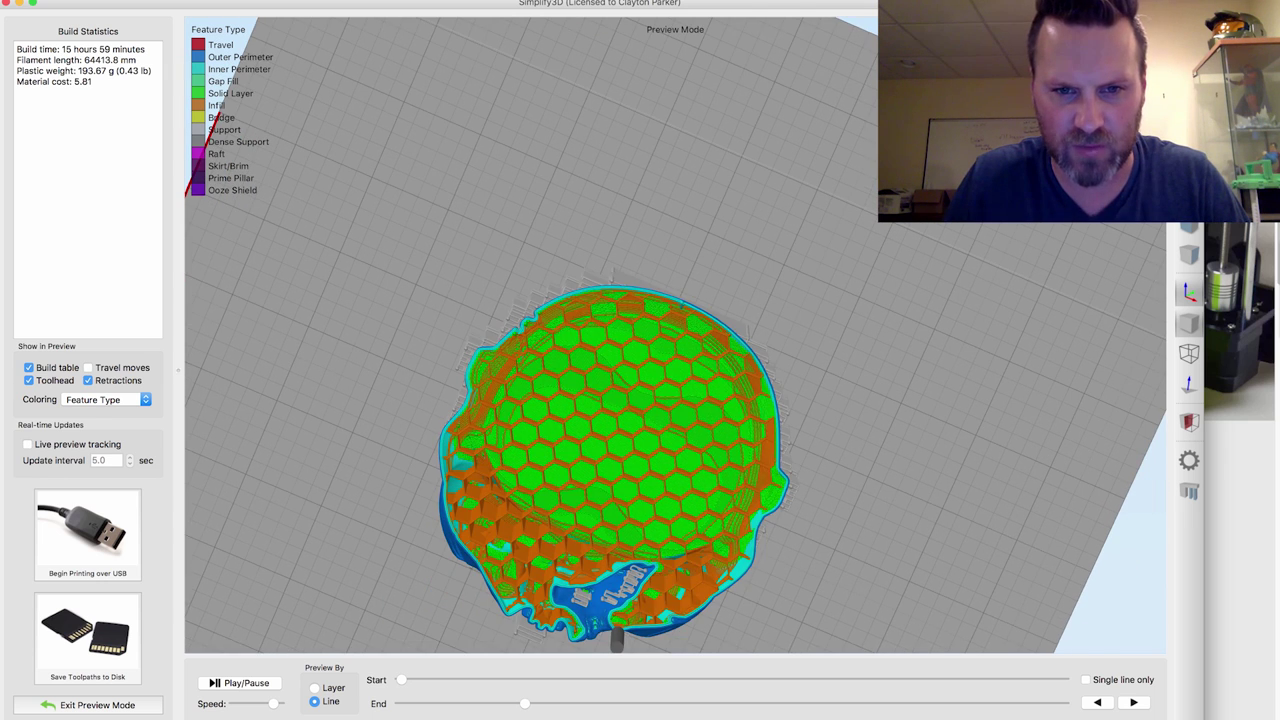
{"action": "right_click_drag", "start_coordinate": [640, 380], "coordinate": [620, 417]}
{"action": "mouse_move", "coordinate": [620, 420]}
{"action": "left_mouse_down"}
{"action": "mouse_move", "coordinate": [610, 405]}
{"action": "mouse_move", "coordinate": [625, 480]}
{"action": "mouse_move", "coordinate": [615, 425]}
{"action": "left_mouse_up"}
{"action": "scroll", "coordinate": [675, 335], "scroll_direction": "down", "scroll_amount": 6}
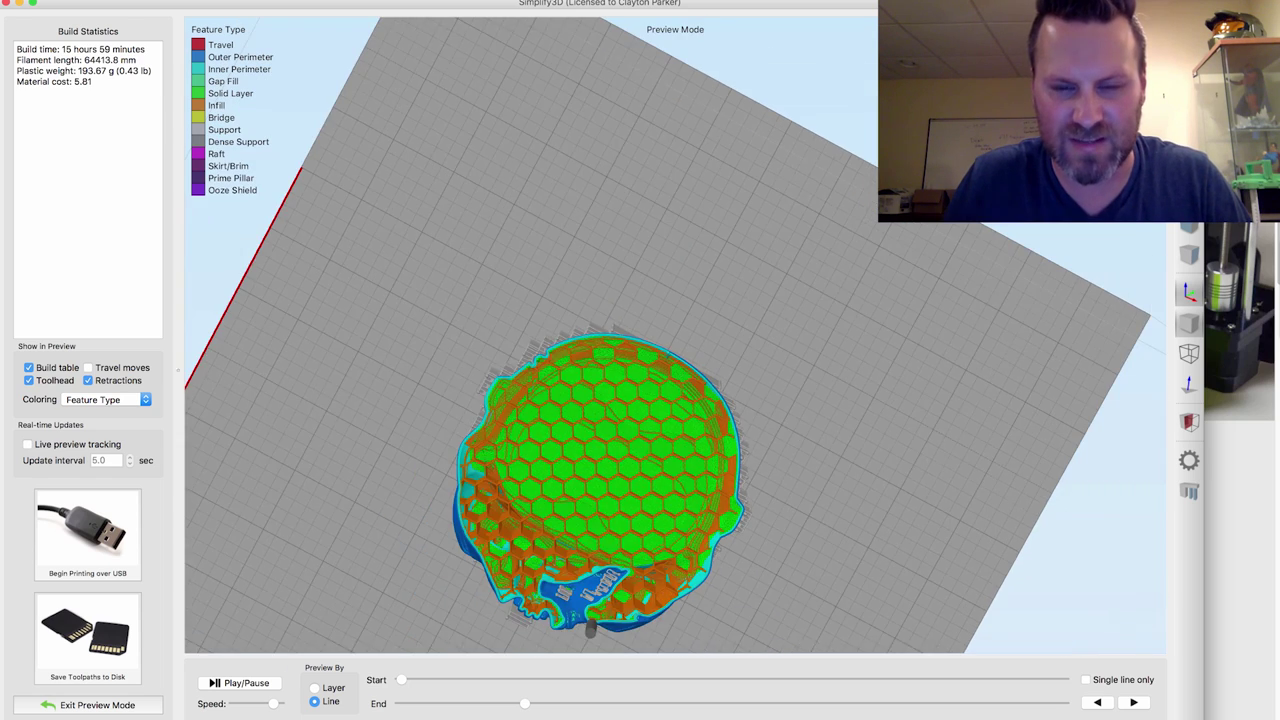
- Examine the partly printed helmet from the side, then extend the toolpath preview back to the complete print with its supports
{"action": "left_click_drag", "start_coordinate": [625, 505], "coordinate": [550, 430]}
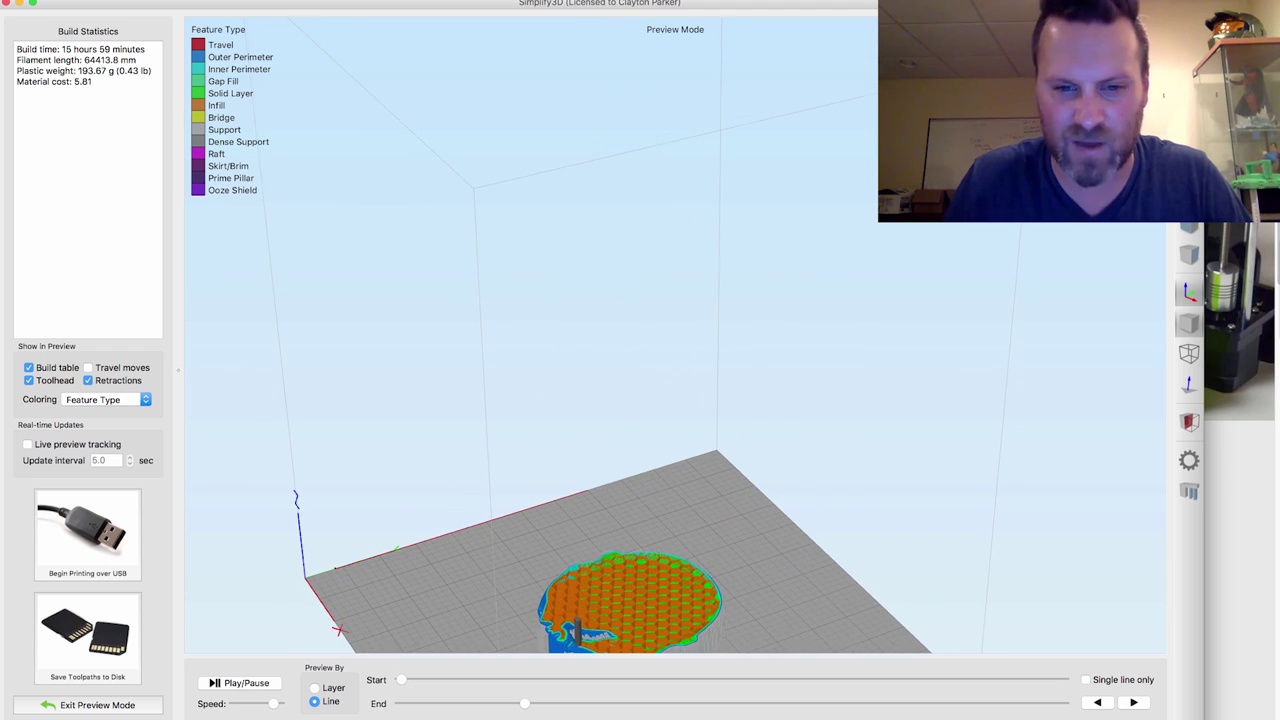
{"action": "scroll", "coordinate": [675, 335], "scroll_direction": "down", "scroll_amount": 3}
{"action": "left_click_drag", "start_coordinate": [640, 430], "coordinate": [705, 420]}
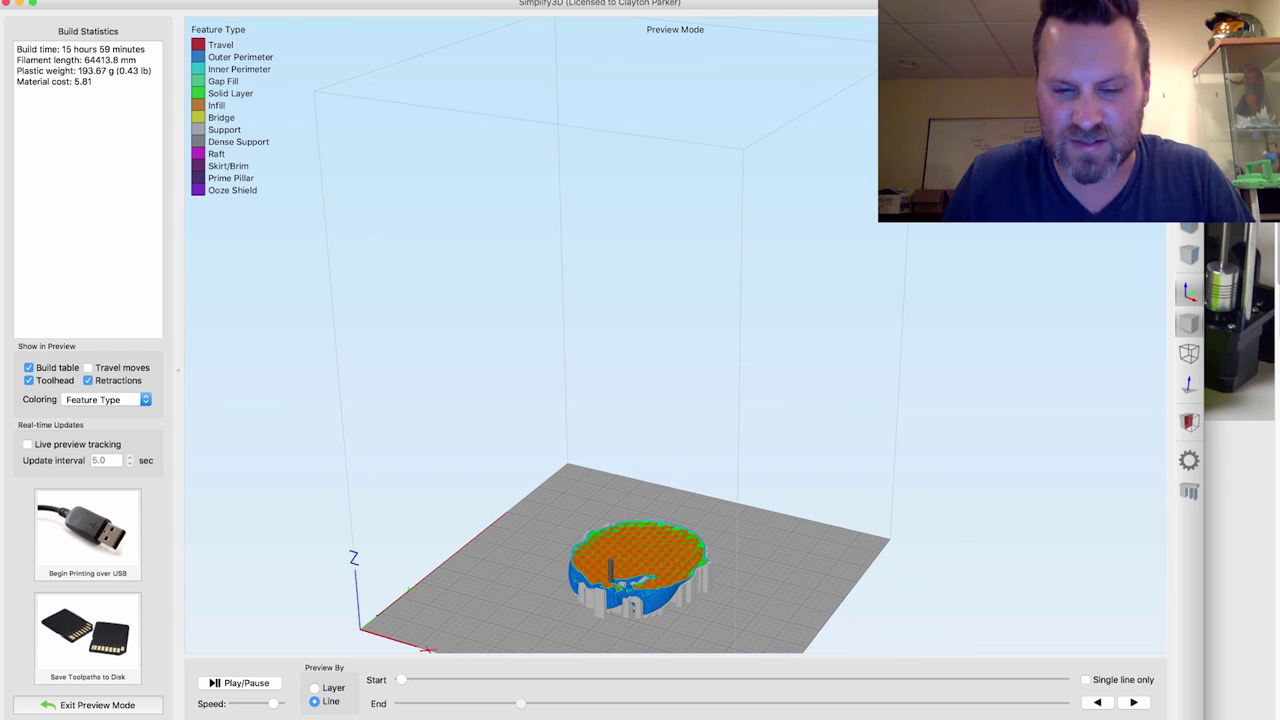
{"action": "left_click_drag", "start_coordinate": [521, 703], "coordinate": [1062, 703]}
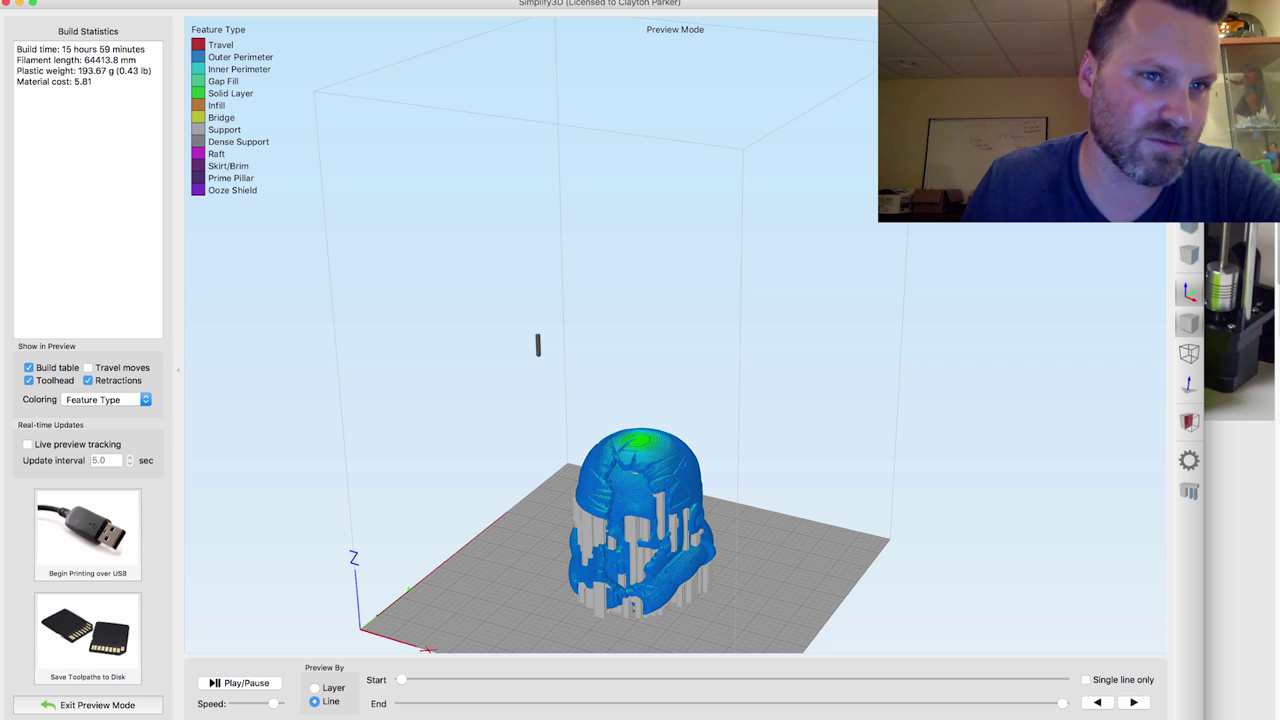
{"action": "left_click_drag", "start_coordinate": [640, 400], "coordinate": [615, 350]}
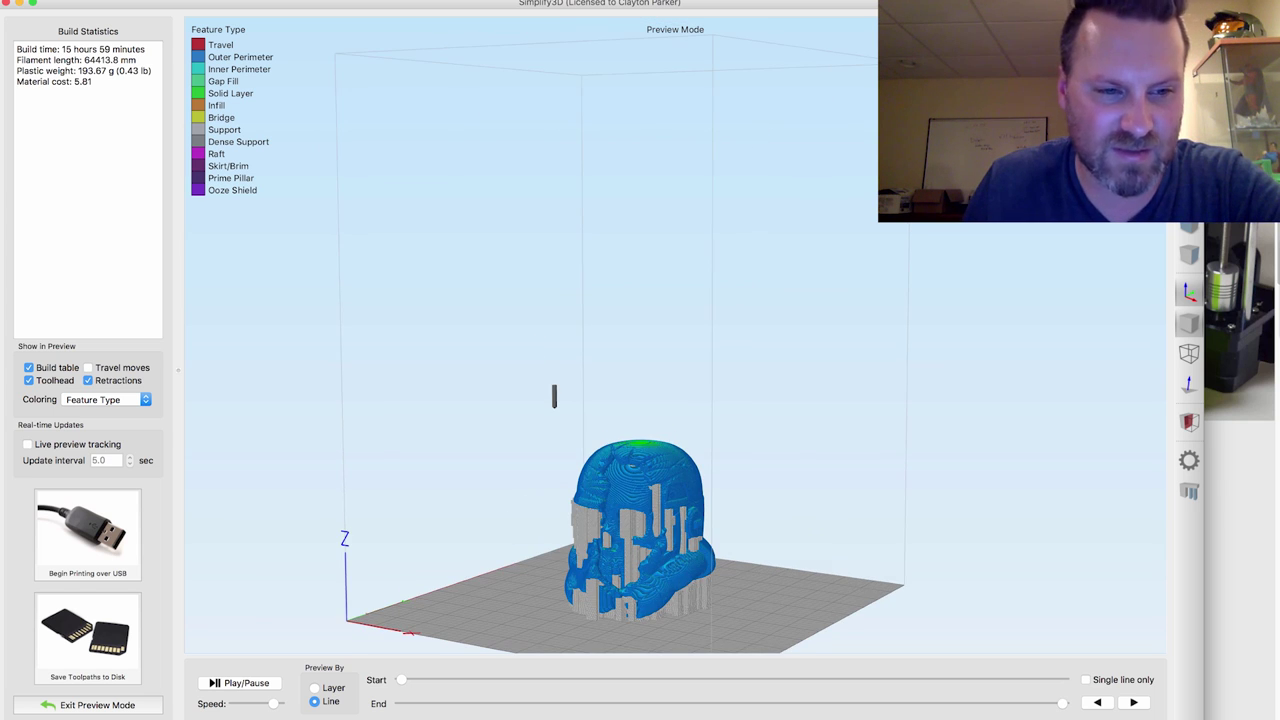